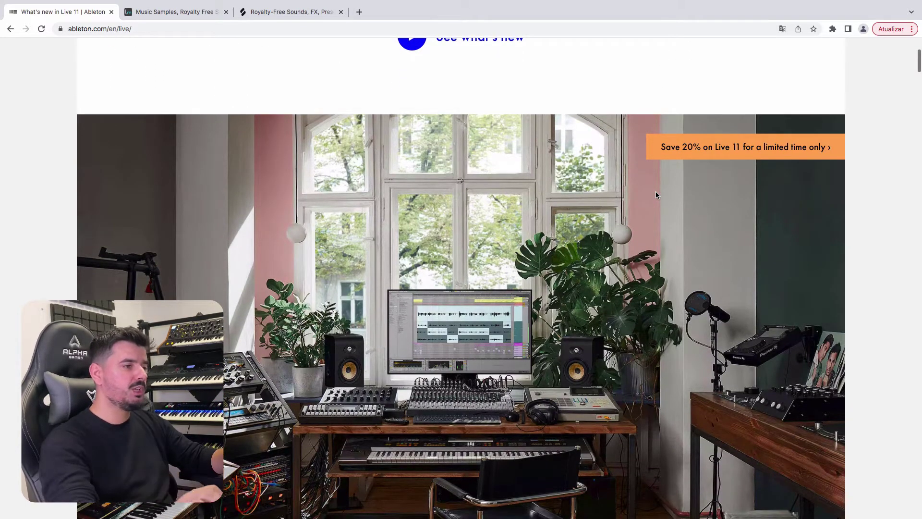
- Look through the Ableton Live 11 page, including the 90-day free trial offer and the features overview
{"action": "scroll", "coordinate": [657, 194], "scroll_direction": "down", "scroll_amount": 6}
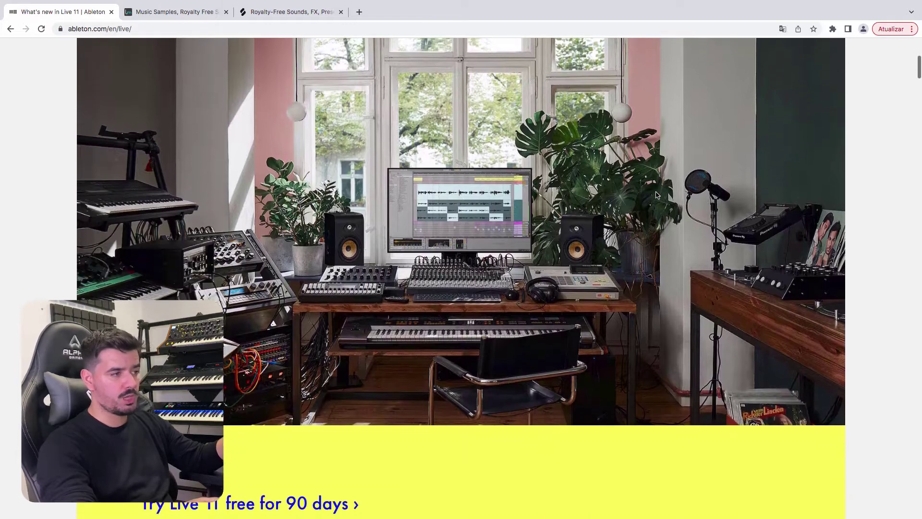
{"action": "scroll", "coordinate": [657, 194], "scroll_direction": "down", "scroll_amount": 2}
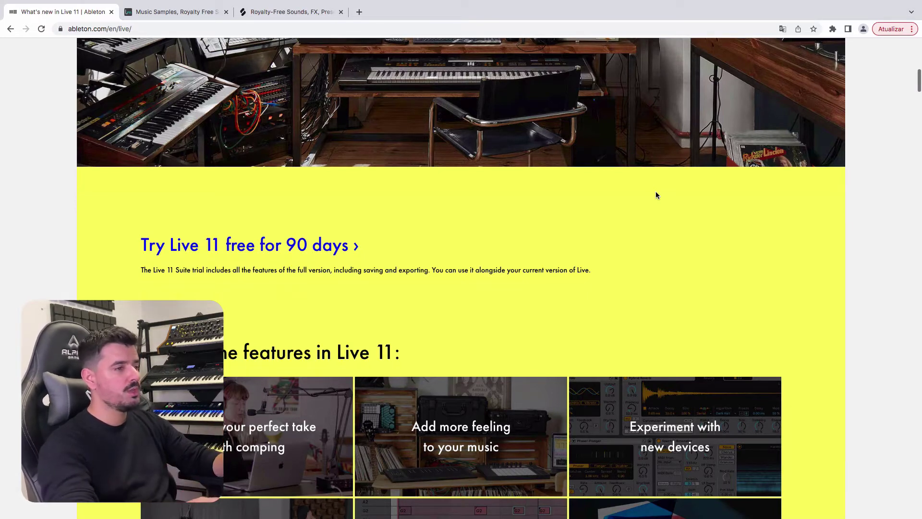
{"action": "scroll", "coordinate": [657, 195], "scroll_direction": "down", "scroll_amount": 1}
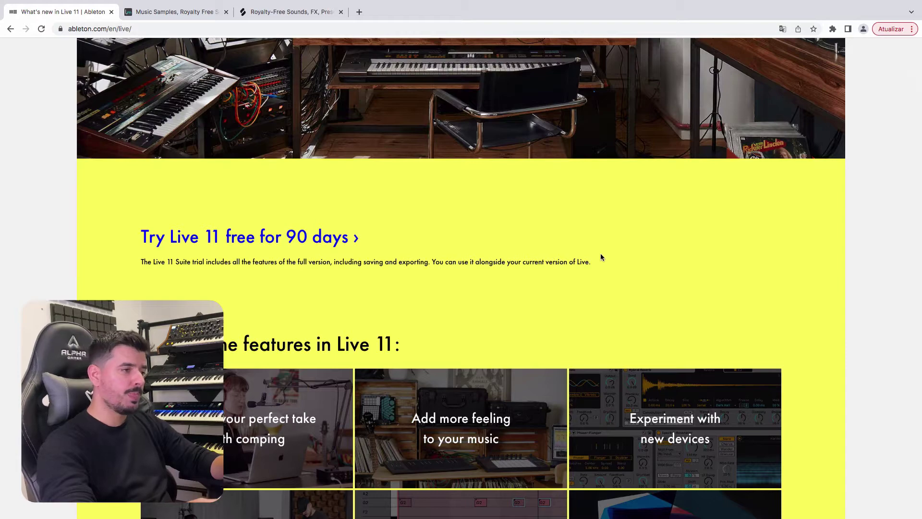
{"action": "scroll", "coordinate": [601, 254], "scroll_direction": "down", "scroll_amount": 1}
{"action": "scroll", "coordinate": [809, 251], "scroll_direction": "down", "scroll_amount": 2}
{"action": "scroll", "coordinate": [808, 253], "scroll_direction": "down", "scroll_amount": 4}
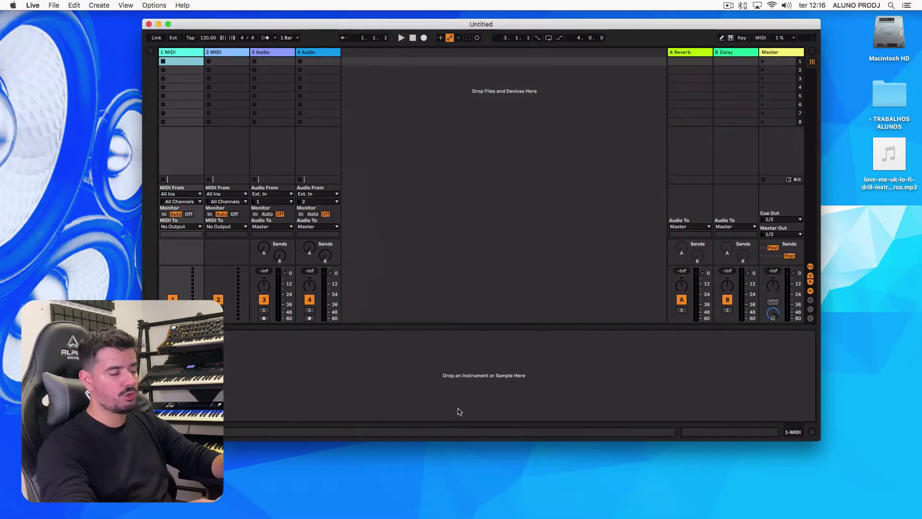
- Switch to Ableton Live, enlarge the untitled set to fill the screen and show it in Arrangement View
{"action": "left_click", "coordinate": [168, 24]}
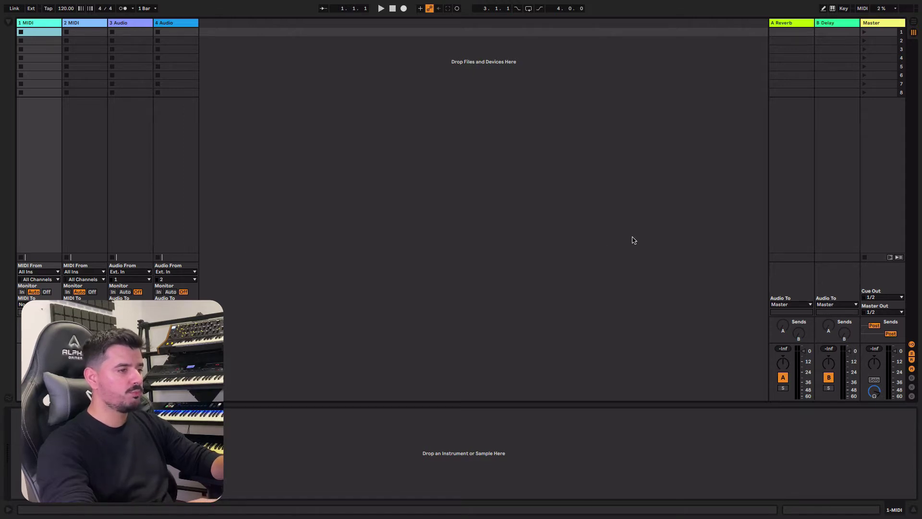
{"action": "left_click", "coordinate": [914, 34]}
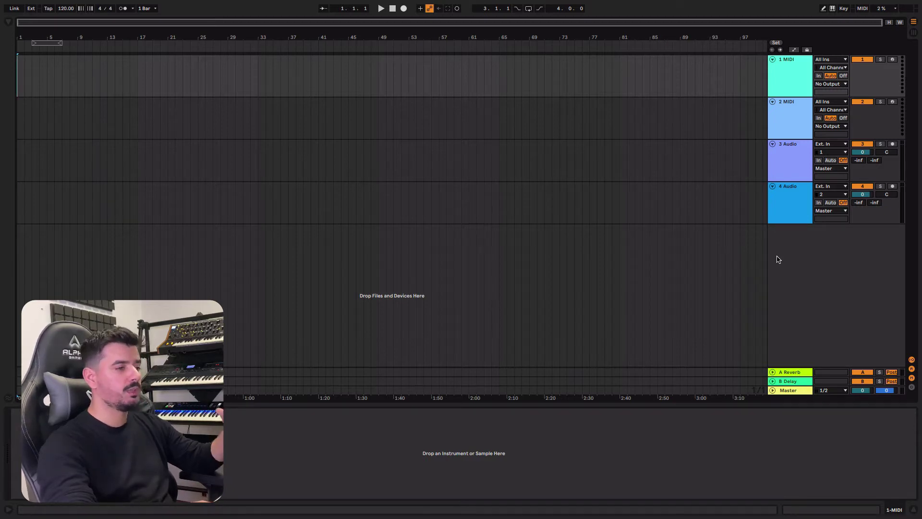
- Delete both MIDI tracks and the first audio track, keeping a single audio track in the set
{"action": "right_click", "coordinate": [787, 77]}
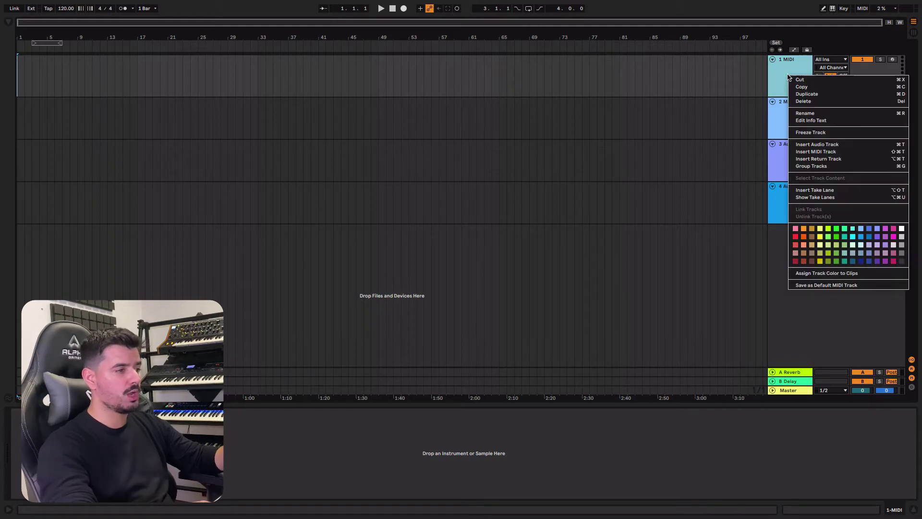
{"action": "left_click", "coordinate": [831, 100]}
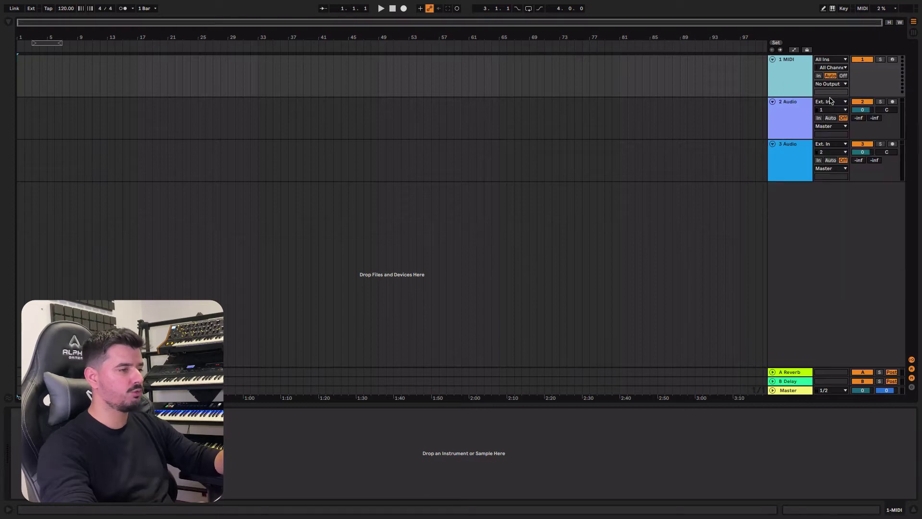
{"action": "right_click", "coordinate": [791, 76]}
{"action": "left_click", "coordinate": [807, 103]}
{"action": "right_click", "coordinate": [794, 74]}
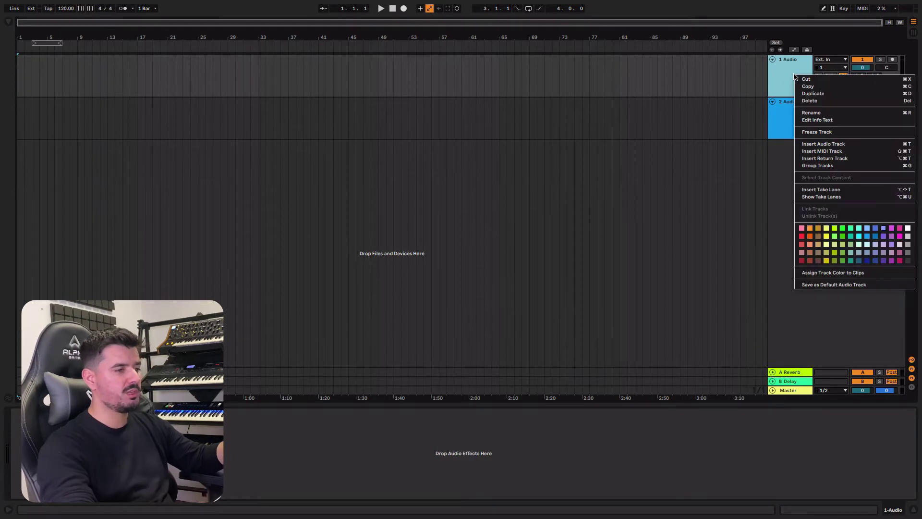
{"action": "left_click", "coordinate": [816, 102]}
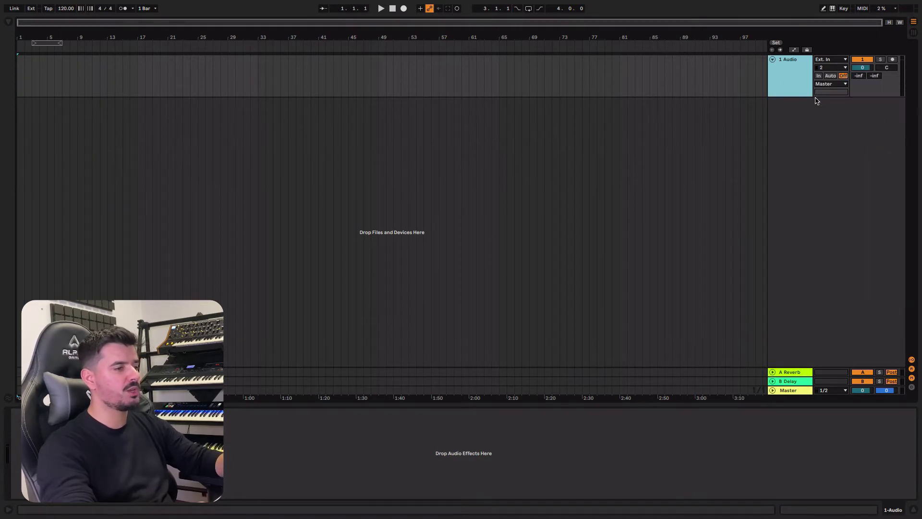
- Delete the A Reverb and B Delay return tracks
{"action": "right_click", "coordinate": [791, 373]}
{"action": "left_click", "coordinate": [805, 378]}
{"action": "right_click", "coordinate": [792, 383]}
{"action": "left_click", "coordinate": [801, 388]}
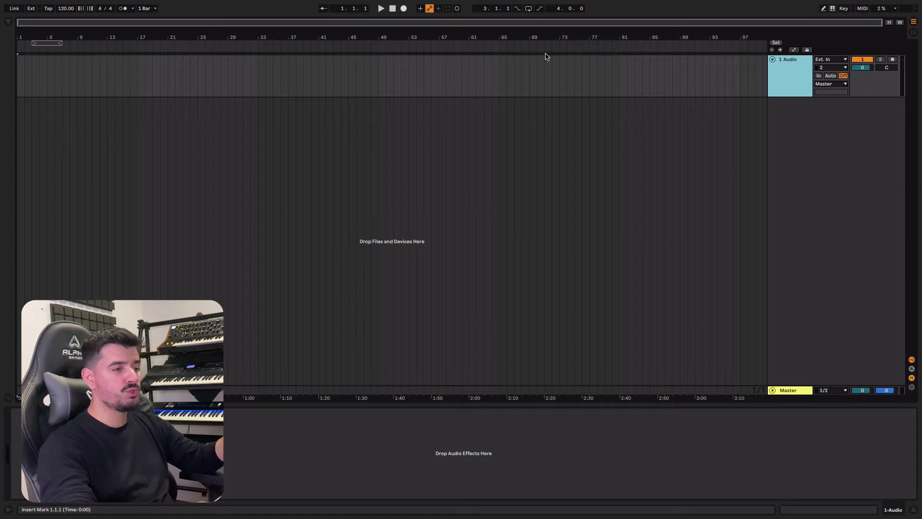
- Import 06 BREAK MY SOUL.m4a from the desktop onto the audio track at bar 3, with the Live window restored to full size
{"action": "mouse_move", "coordinate": [408, 1]}
{"action": "left_click", "coordinate": [26, 15]}
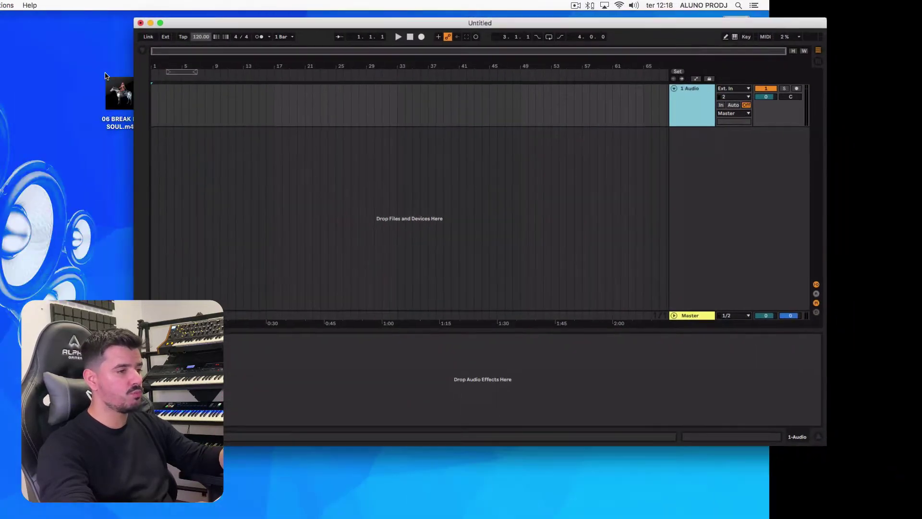
{"action": "left_click_drag", "start_coordinate": [188, 30], "coordinate": [366, 50]}
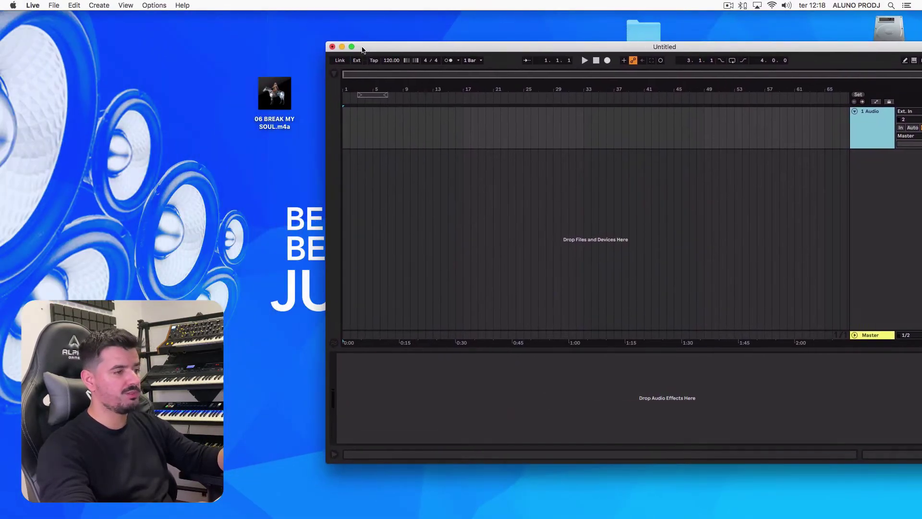
{"action": "left_click_drag", "start_coordinate": [265, 97], "coordinate": [368, 127]}
{"action": "left_click_drag", "start_coordinate": [370, 50], "coordinate": [207, 51]}
{"action": "left_click", "coordinate": [192, 49]}
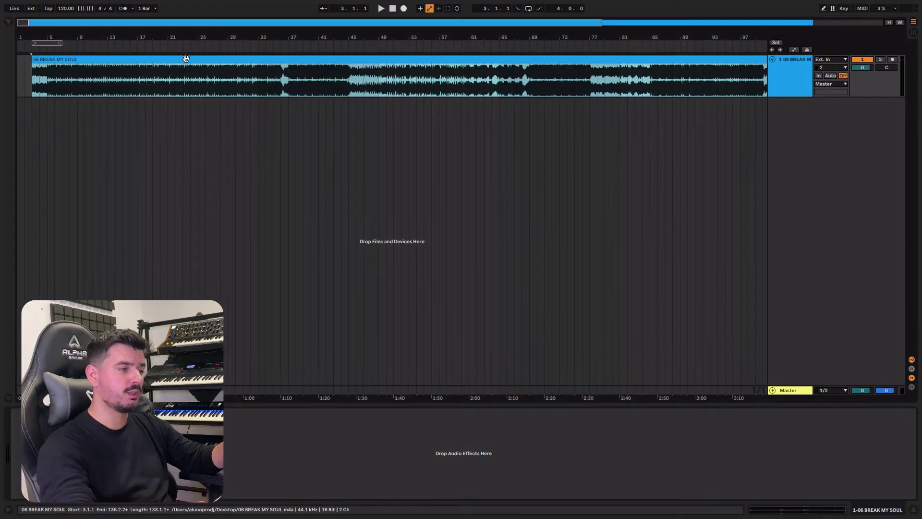
- Check the imported clip's settings and listen to short passages from the song's start and from bar 15
{"action": "left_click", "coordinate": [105, 59]}
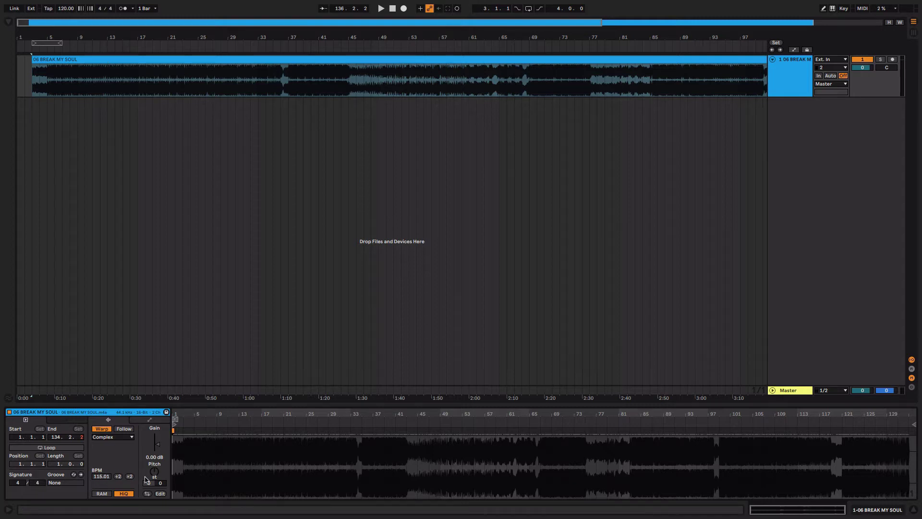
{"action": "left_click", "coordinate": [914, 512]}
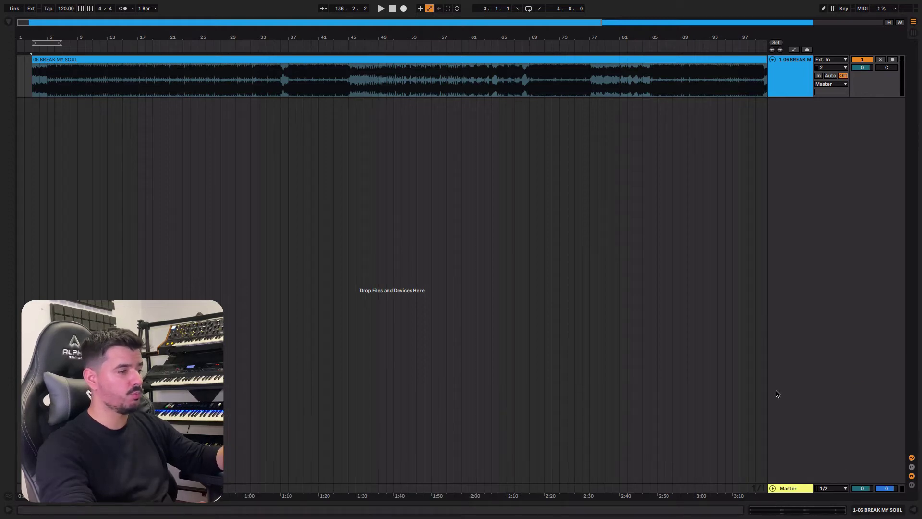
{"action": "left_click", "coordinate": [381, 8]}
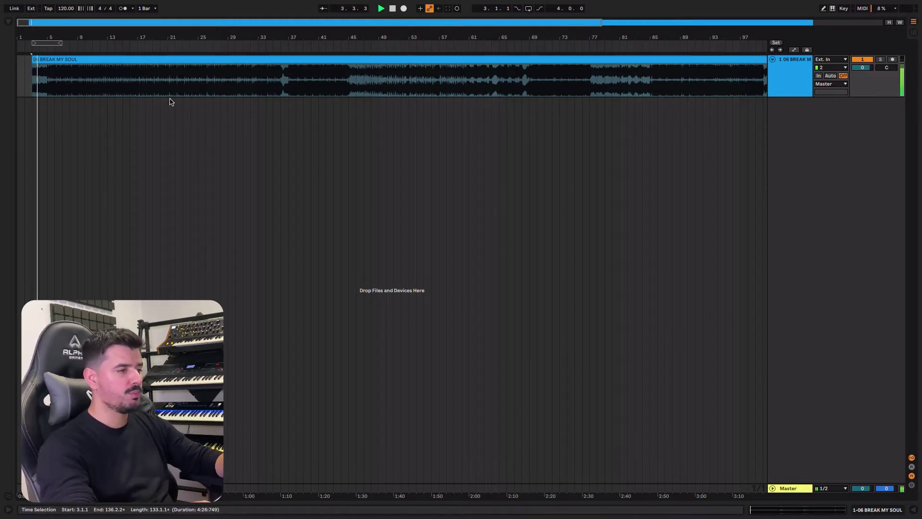
{"action": "left_click", "coordinate": [390, 10]}
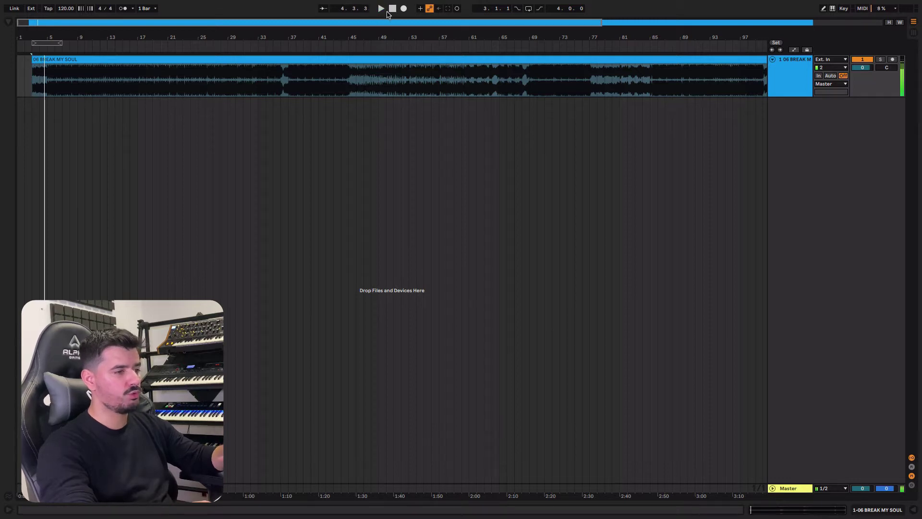
{"action": "left_click", "coordinate": [119, 91]}
{"action": "key", "text": "space"}
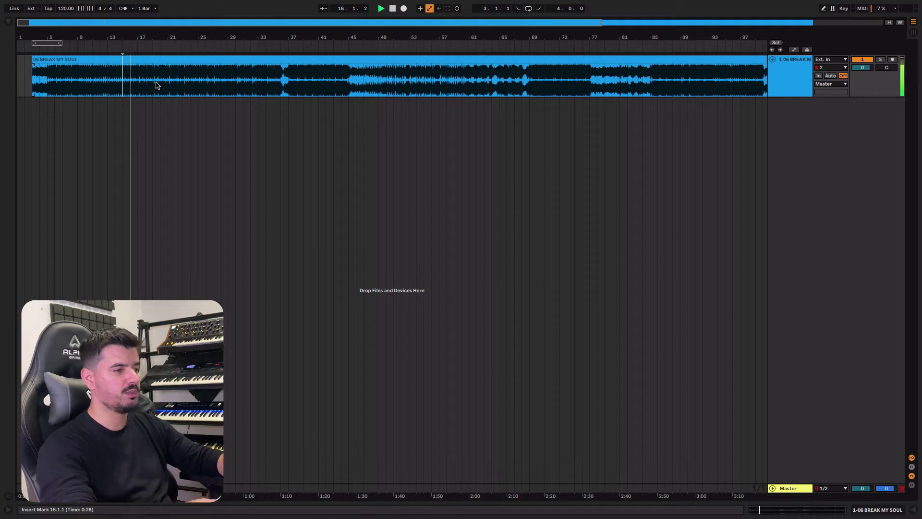
{"action": "key", "text": "space"}
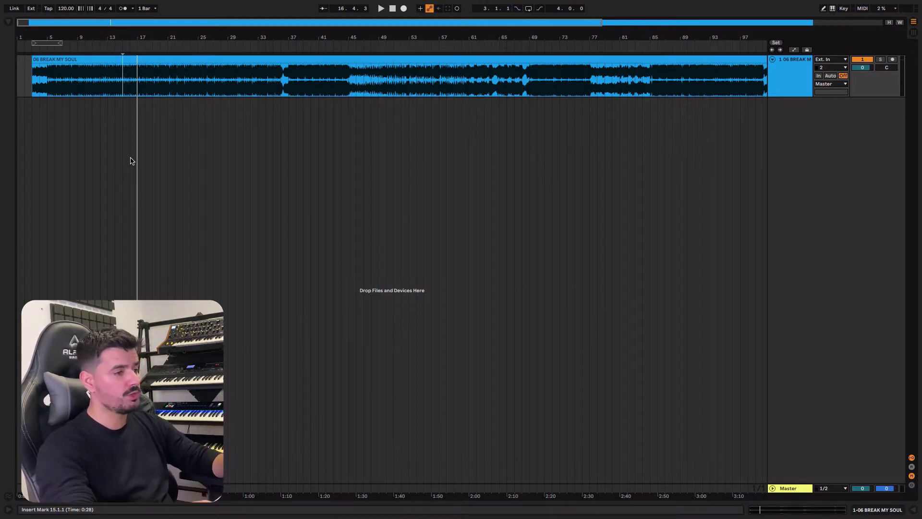
- Turn the song clip's Warp off and on again, and set its BPM to 115
{"action": "double_click", "coordinate": [137, 62]}
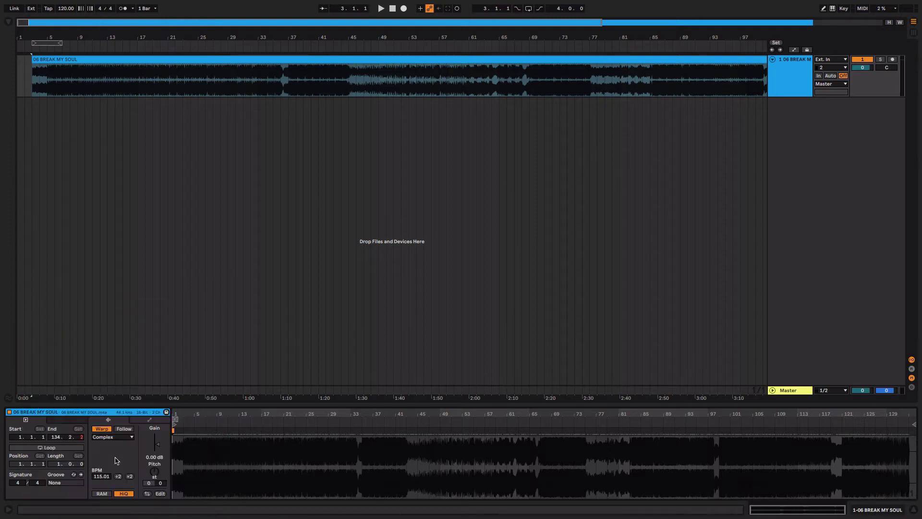
{"action": "left_click", "coordinate": [103, 429]}
{"action": "left_click", "coordinate": [102, 429]}
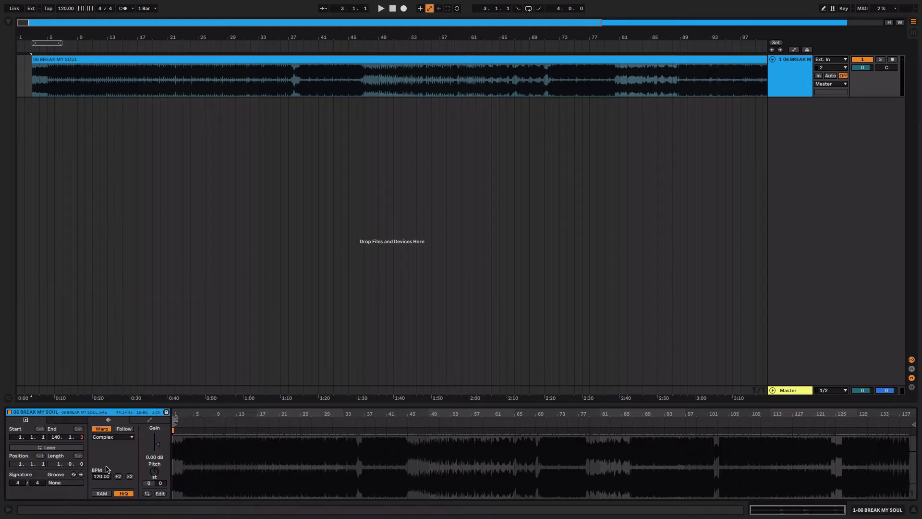
{"action": "left_click", "coordinate": [99, 478]}
{"action": "type", "text": "115"}
{"action": "key", "text": "Return"}
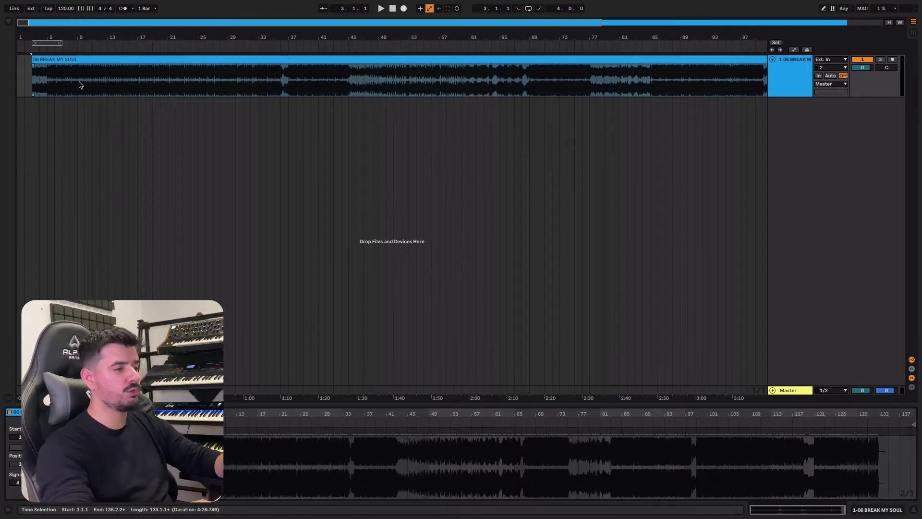
- Set the project tempo to 117 BPM
{"action": "left_click", "coordinate": [66, 9]}
{"action": "type", "text": "117"}
{"action": "key", "text": "Return"}
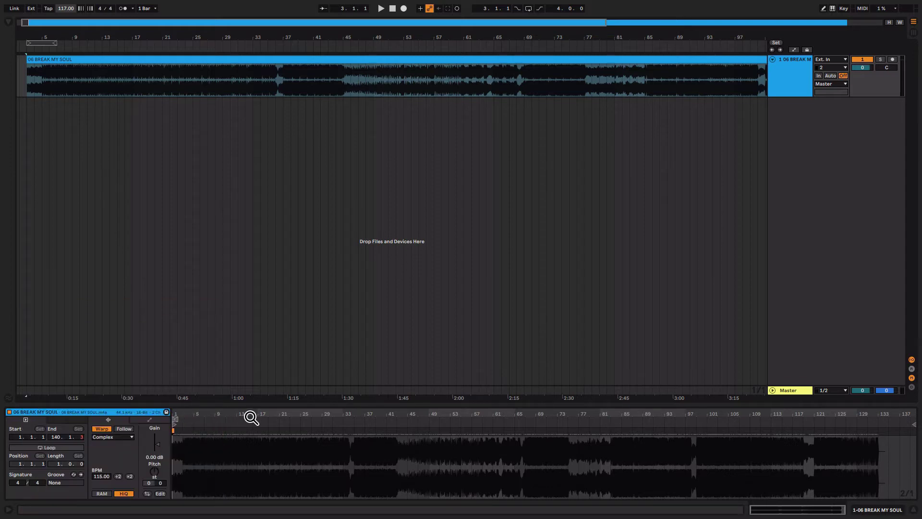
- Set the song clip's 1.1.1 position at the transient of the first strong beat, just after bar 3 of the sample
{"action": "left_click_drag", "start_coordinate": [214, 420], "coordinate": [226, 462]}
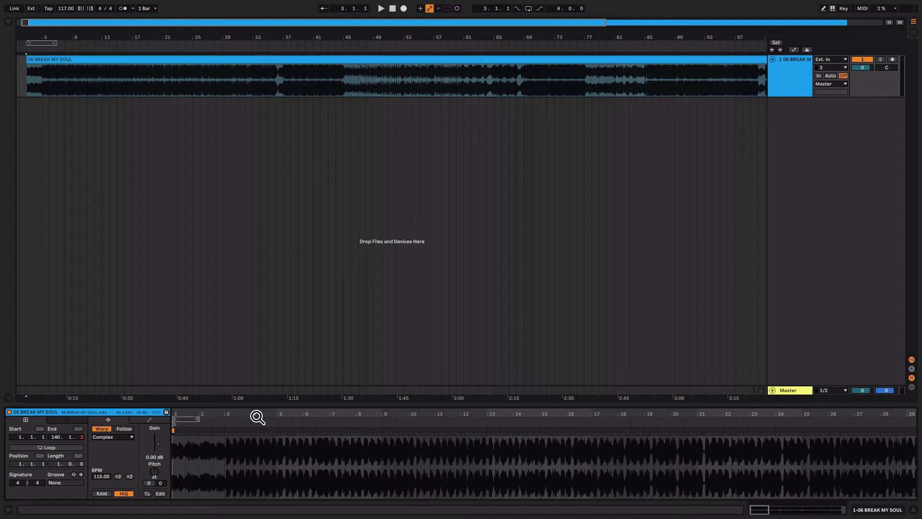
{"action": "left_click", "coordinate": [178, 472]}
{"action": "mouse_move", "coordinate": [232, 418]}
{"action": "left_mouse_down"}
{"action": "mouse_move", "coordinate": [232, 434]}
{"action": "mouse_move", "coordinate": [223, 418]}
{"action": "left_mouse_up"}
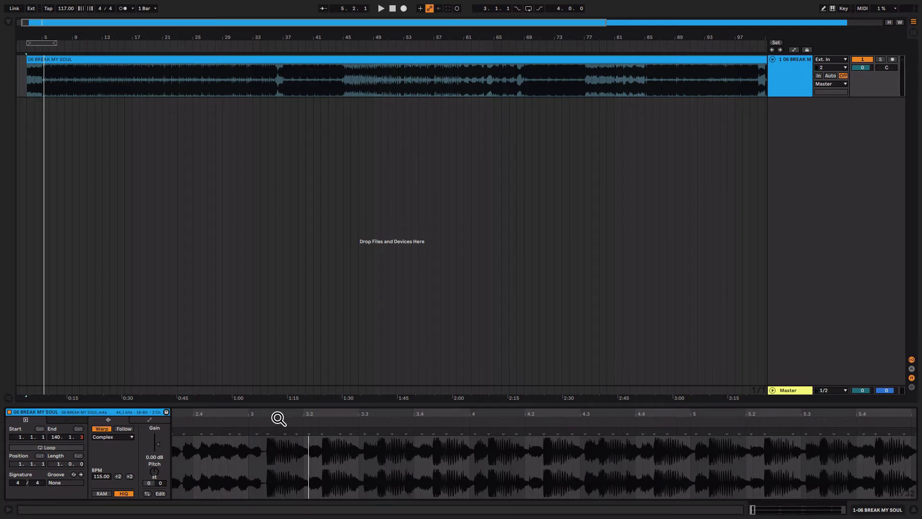
{"action": "left_click_drag", "start_coordinate": [281, 418], "coordinate": [335, 415]}
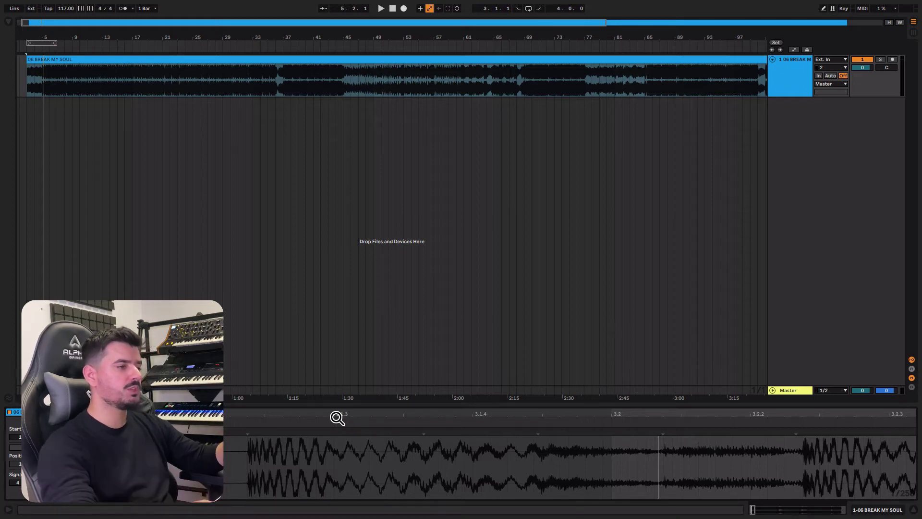
{"action": "right_click", "coordinate": [250, 435]}
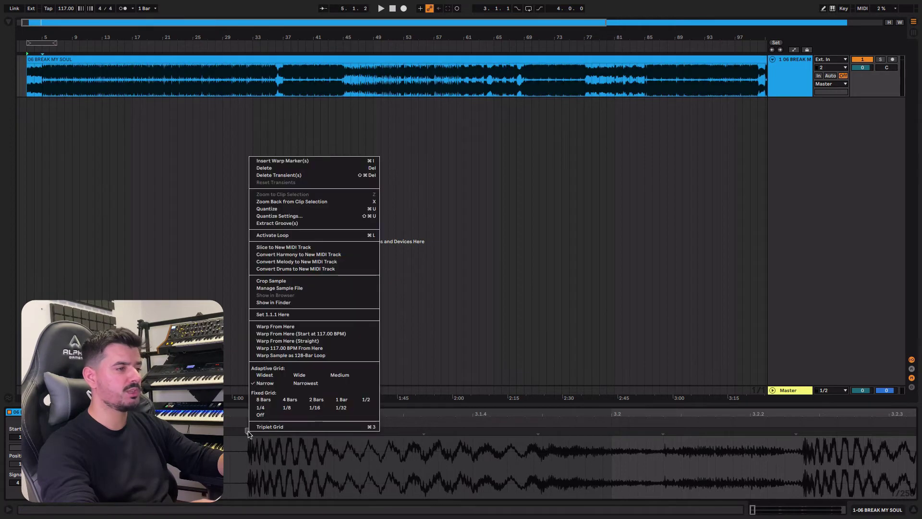
{"action": "left_click", "coordinate": [316, 314]}
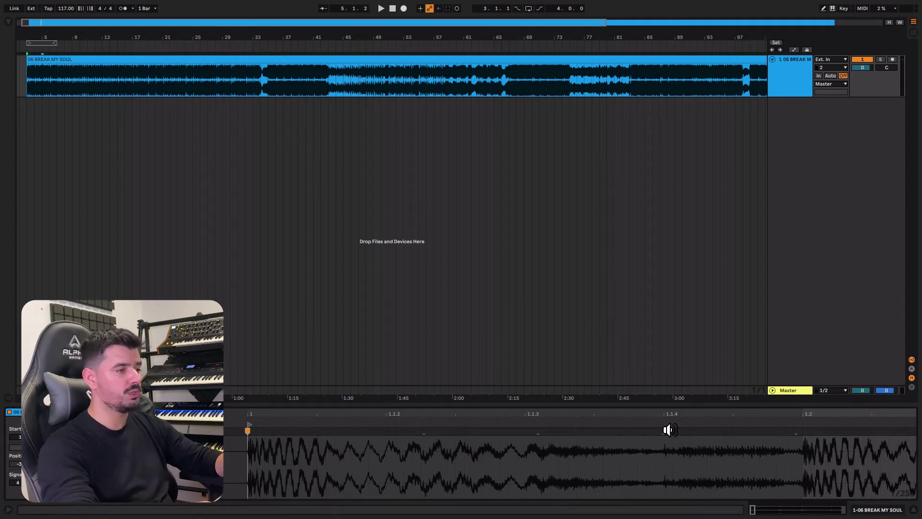
- Hide the clip details and move the song clip so it starts at bar 1 of the arrangement
{"action": "left_click", "coordinate": [912, 512]}
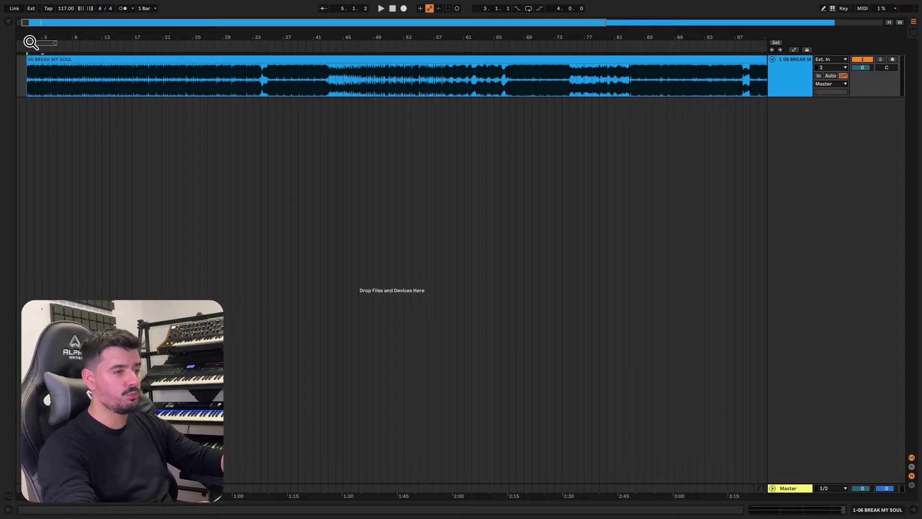
{"action": "left_click_drag", "start_coordinate": [28, 36], "coordinate": [50, 66]}
{"action": "left_click", "coordinate": [96, 119]}
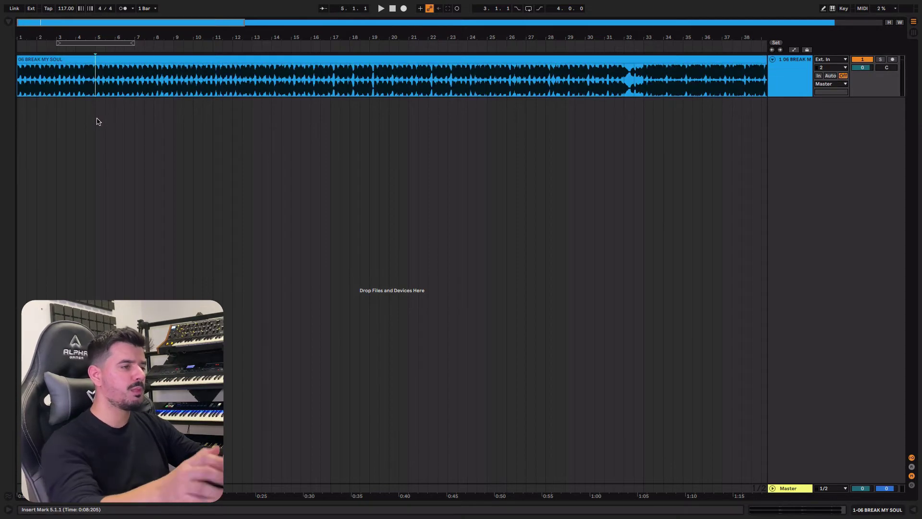
- Play the song from bar 1 with the metronome on to check its timing, and switch the metronome off again
{"action": "left_click", "coordinate": [122, 9]}
{"action": "left_click", "coordinate": [20, 88]}
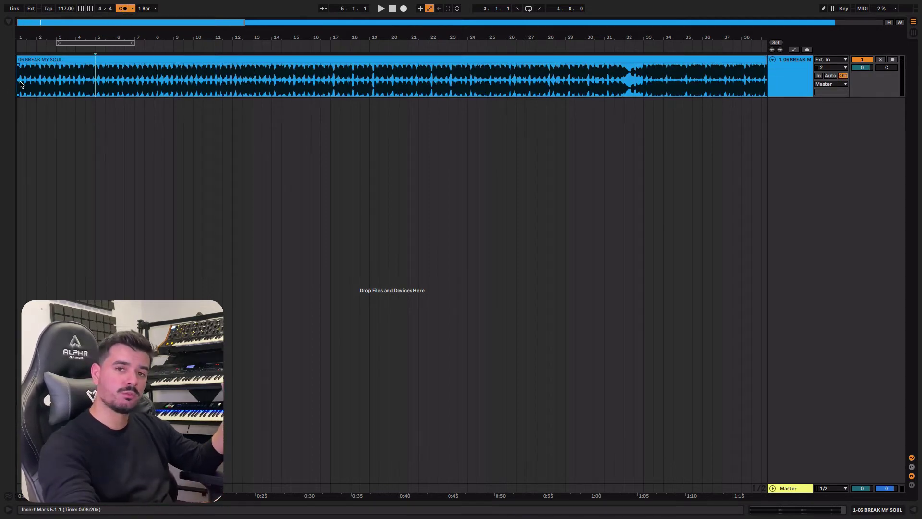
{"action": "key", "text": "space"}
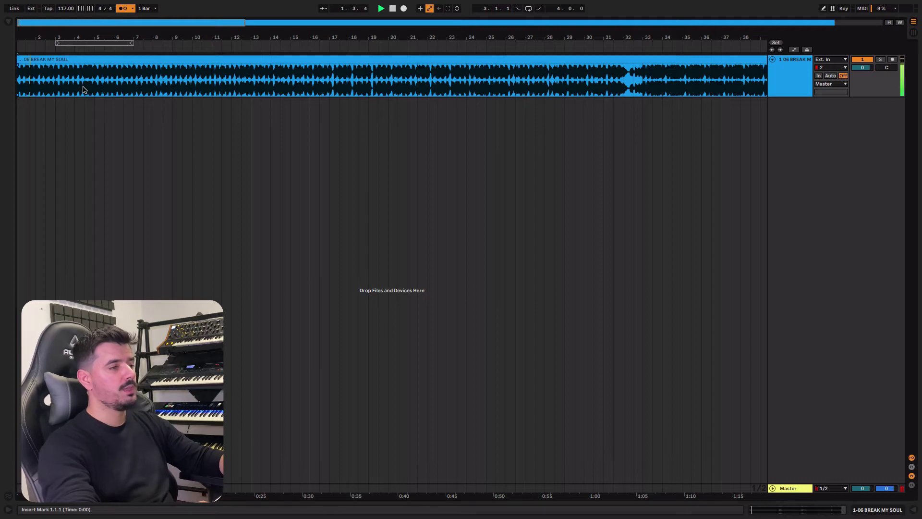
{"action": "left_click", "coordinate": [123, 8]}
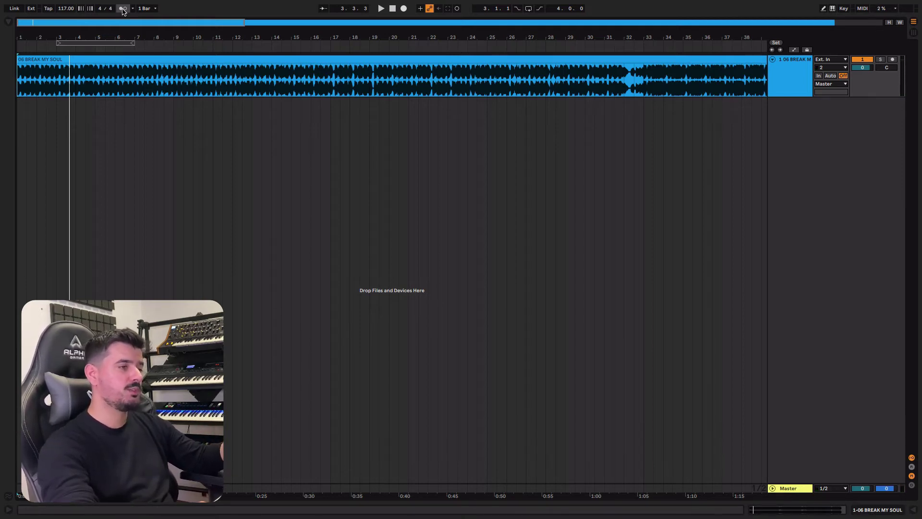
- Split the song clip at bar 9 of the arrangement
{"action": "right_click", "coordinate": [172, 81]}
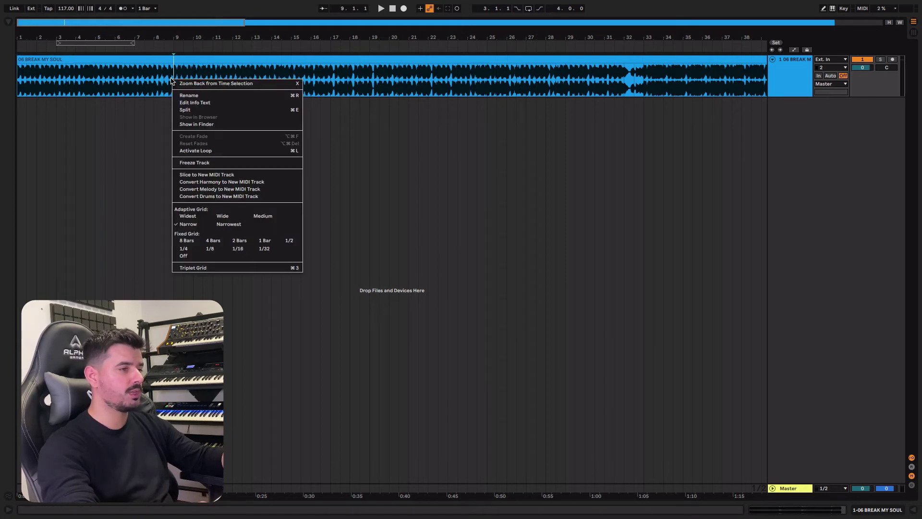
{"action": "left_click", "coordinate": [225, 110]}
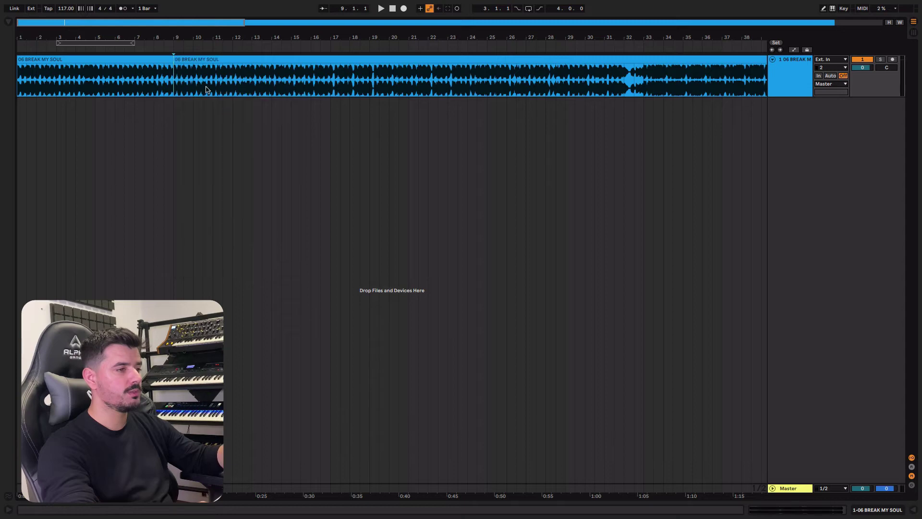
{"action": "left_click", "coordinate": [167, 60]}
{"action": "left_click", "coordinate": [189, 61]}
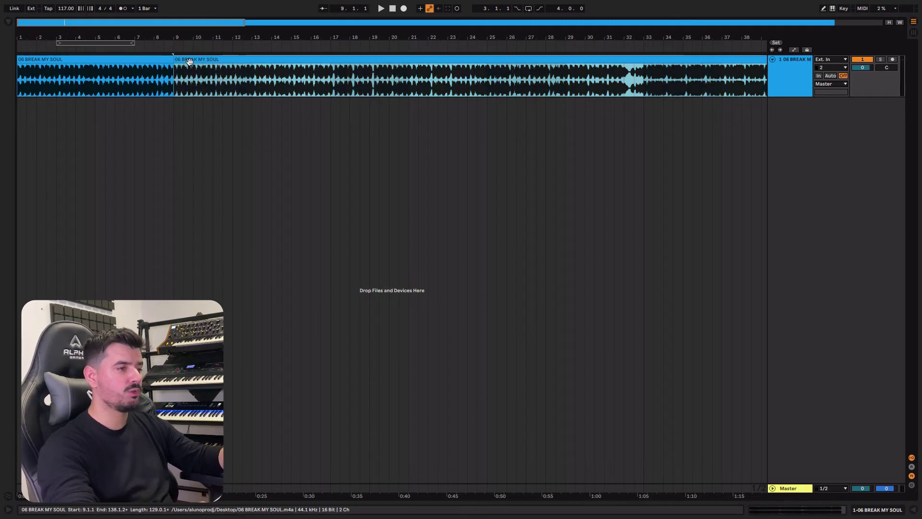
{"action": "mouse_move", "coordinate": [189, 61]}
{"action": "left_mouse_down"}
{"action": "mouse_move", "coordinate": [219, 62]}
{"action": "mouse_move", "coordinate": [208, 77]}
{"action": "mouse_move", "coordinate": [187, 71]}
{"action": "left_mouse_up"}
{"action": "left_click", "coordinate": [195, 106]}
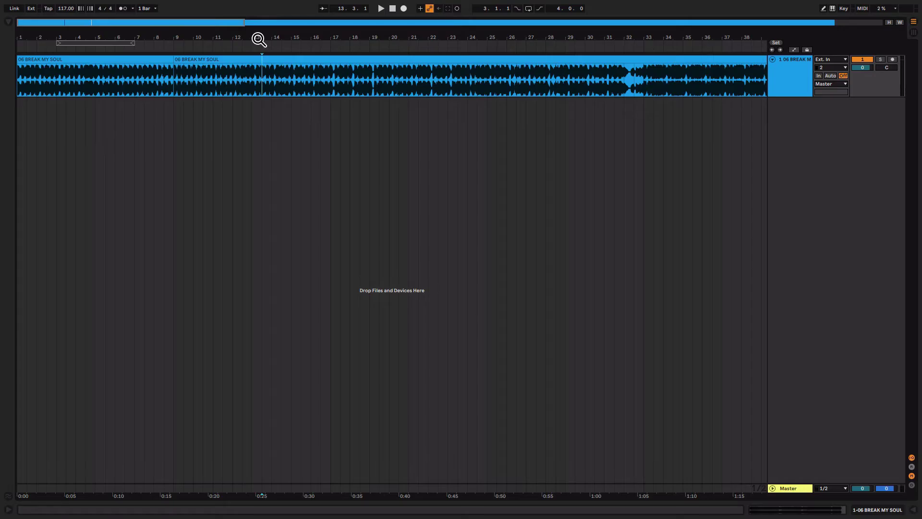
- Play the song around bars 41 and 65 to locate the start and end of the loud section
{"action": "left_click_drag", "start_coordinate": [262, 37], "coordinate": [175, 83]}
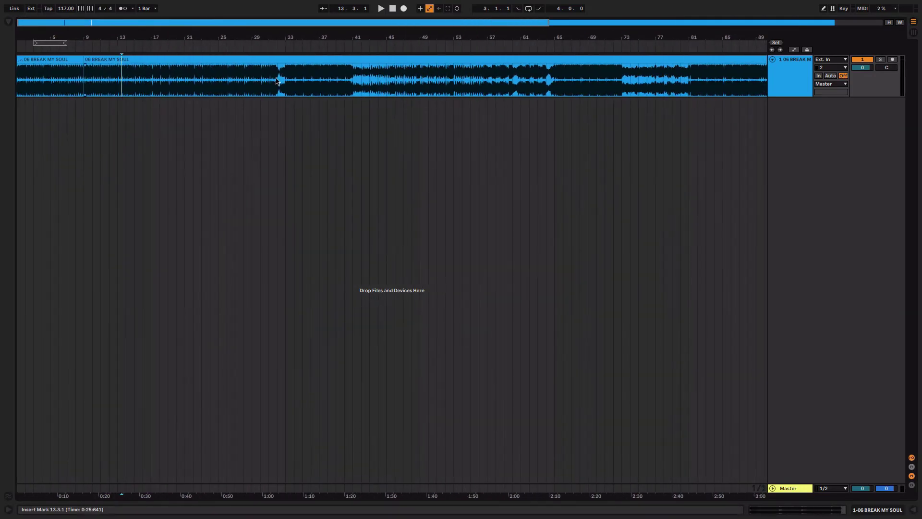
{"action": "key", "text": "space"}
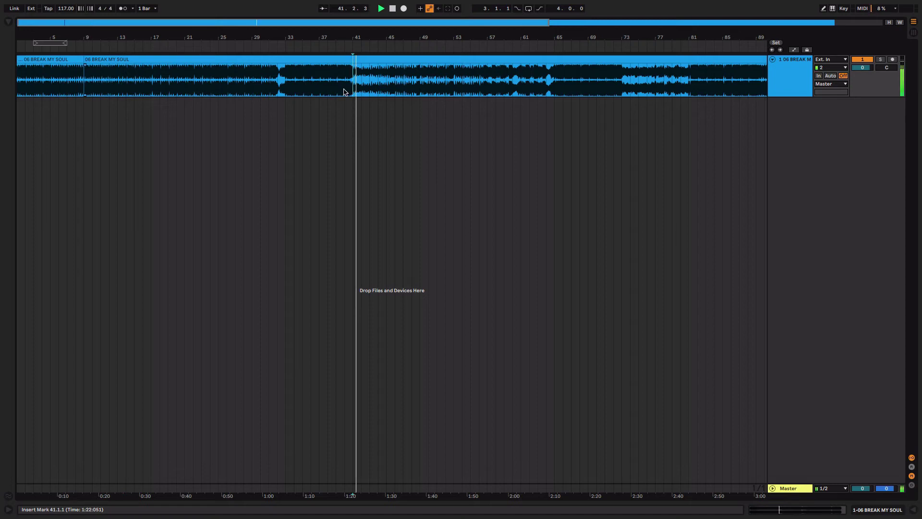
{"action": "left_click_drag", "start_coordinate": [368, 39], "coordinate": [412, 81]}
{"action": "left_click", "coordinate": [530, 94]}
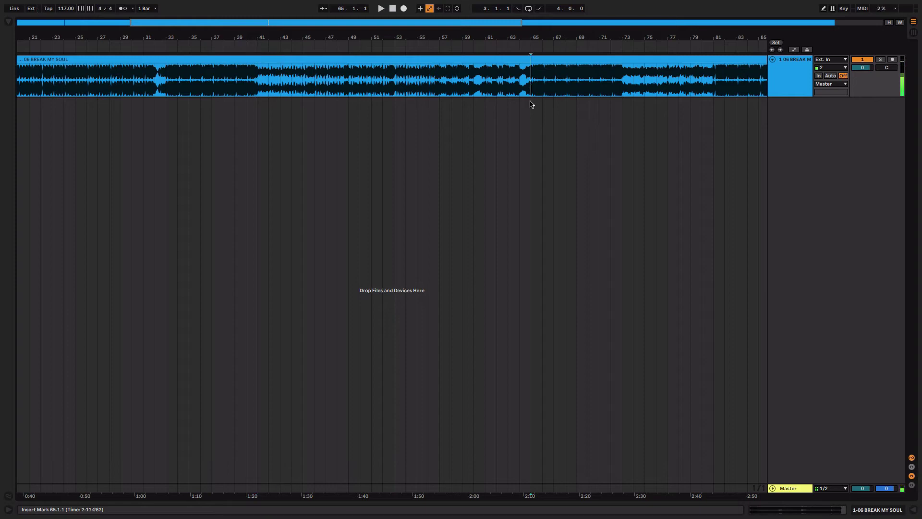
{"action": "key", "text": "space"}
- Split the song clip at bar 41 and at bar 65
{"action": "left_click", "coordinate": [249, 83]}
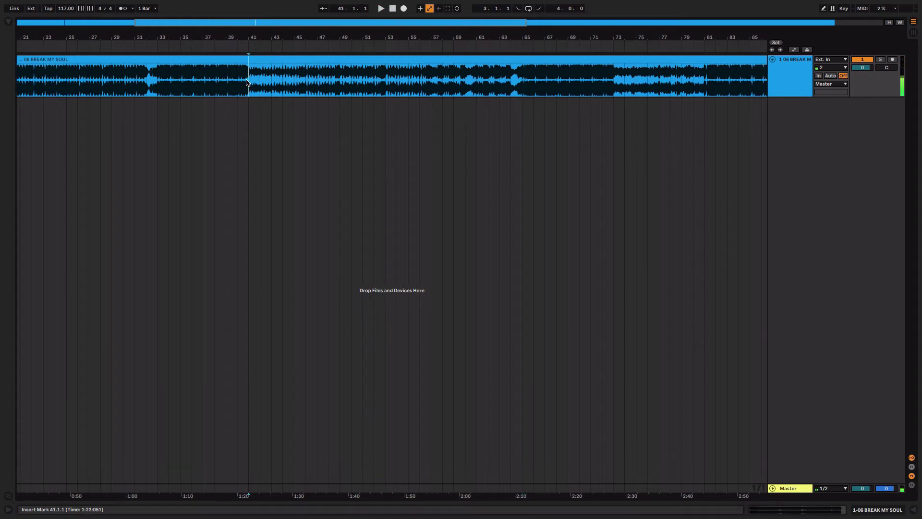
{"action": "right_click", "coordinate": [246, 82]}
{"action": "left_click", "coordinate": [273, 116]}
{"action": "left_click_drag", "start_coordinate": [258, 44], "coordinate": [381, 41]}
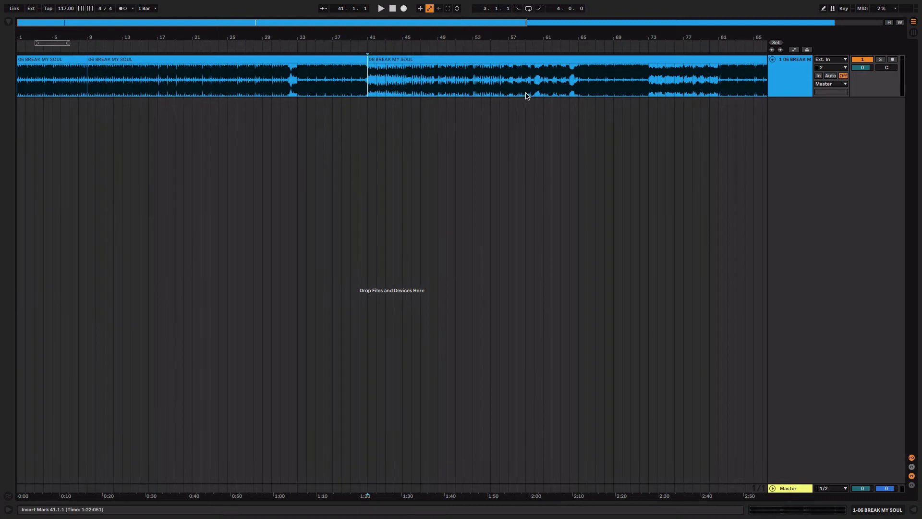
{"action": "left_click", "coordinate": [578, 80]}
{"action": "right_click", "coordinate": [577, 81]}
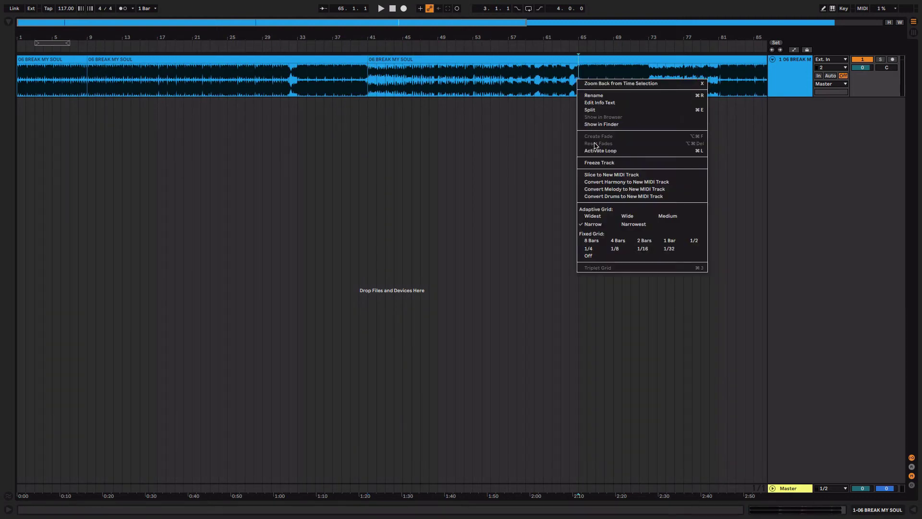
{"action": "left_click", "coordinate": [596, 109]}
- Delete the section between bars 41 and 65 and move the rest of the song forward to bar 41
{"action": "left_click", "coordinate": [506, 61]}
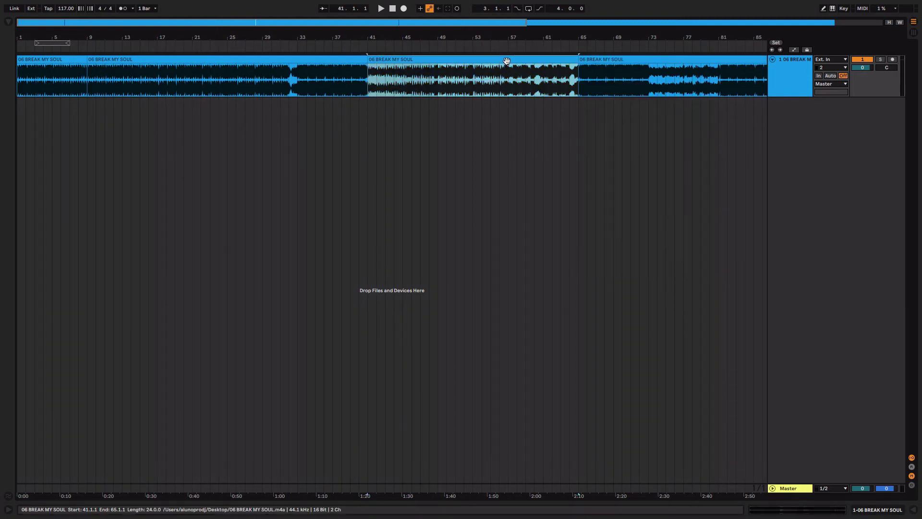
{"action": "key", "text": "Delete"}
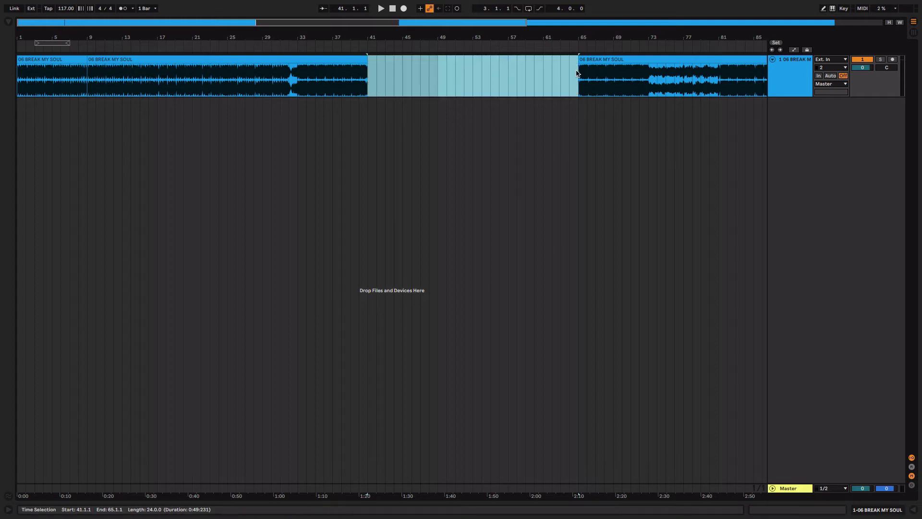
{"action": "left_click_drag", "start_coordinate": [597, 66], "coordinate": [392, 80]}
- Delete the opening clip that covers bars 1 to 9
{"action": "left_click", "coordinate": [70, 86]}
{"action": "key", "text": "plus"}
{"action": "key", "text": "Delete"}
- Play through the song and split it at the section changes at bars 33 and 49
{"action": "left_click", "coordinate": [258, 89]}
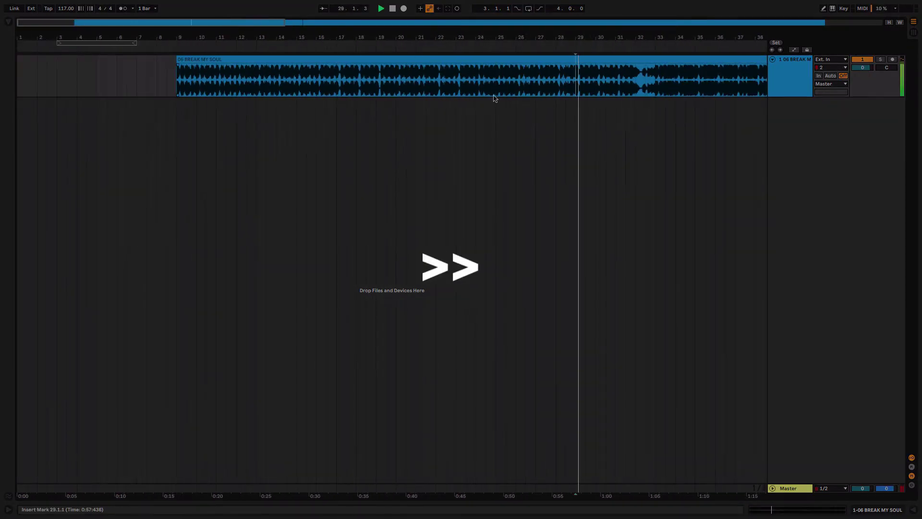
{"action": "left_click", "coordinate": [495, 85]}
{"action": "right_click", "coordinate": [441, 57]}
{"action": "left_click", "coordinate": [481, 106]}
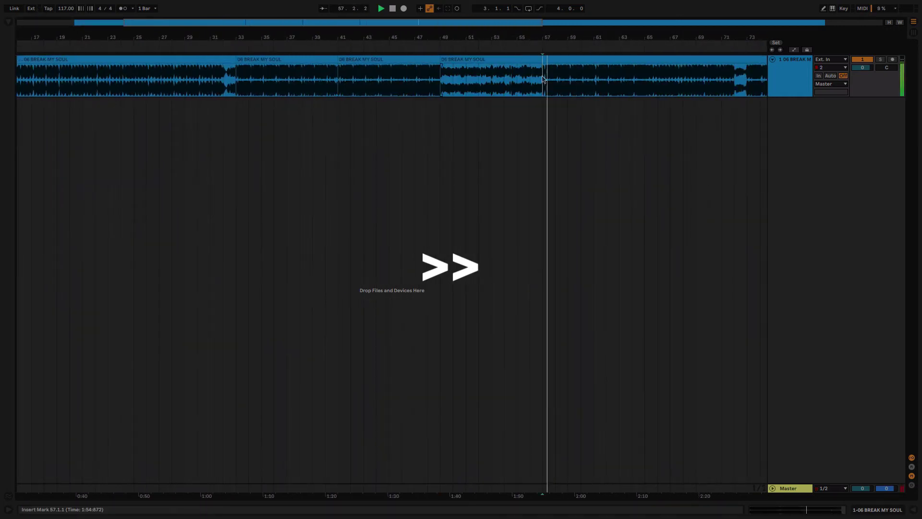
- Play the later part of the song and split it at the section changes at bars 77, 85 and 89
{"action": "left_click", "coordinate": [449, 82]}
{"action": "key", "text": "space"}
{"action": "right_click", "coordinate": [423, 70]}
{"action": "left_click", "coordinate": [447, 107]}
{"action": "left_click", "coordinate": [448, 85]}
{"action": "left_click", "coordinate": [540, 86]}
{"action": "left_click", "coordinate": [527, 86]}
{"action": "right_click", "coordinate": [503, 82]}
{"action": "left_click", "coordinate": [525, 119]}
{"action": "left_click", "coordinate": [546, 84]}
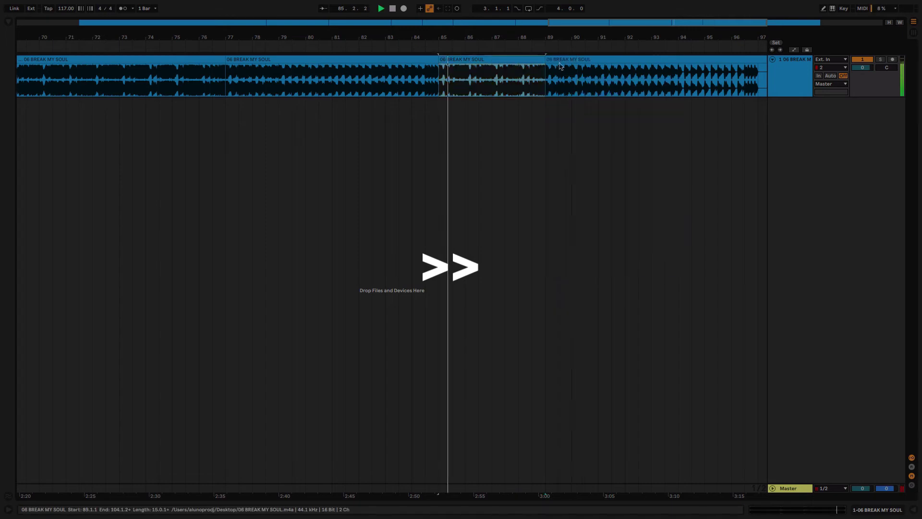
- Remove the unneeded sections and close the gaps so the remaining clips run from bar 1 to bar 57
{"action": "scroll", "coordinate": [566, 86], "scroll_direction": "up", "scroll_amount": 3}
{"action": "left_click", "coordinate": [569, 86]}
{"action": "right_click", "coordinate": [592, 90]}
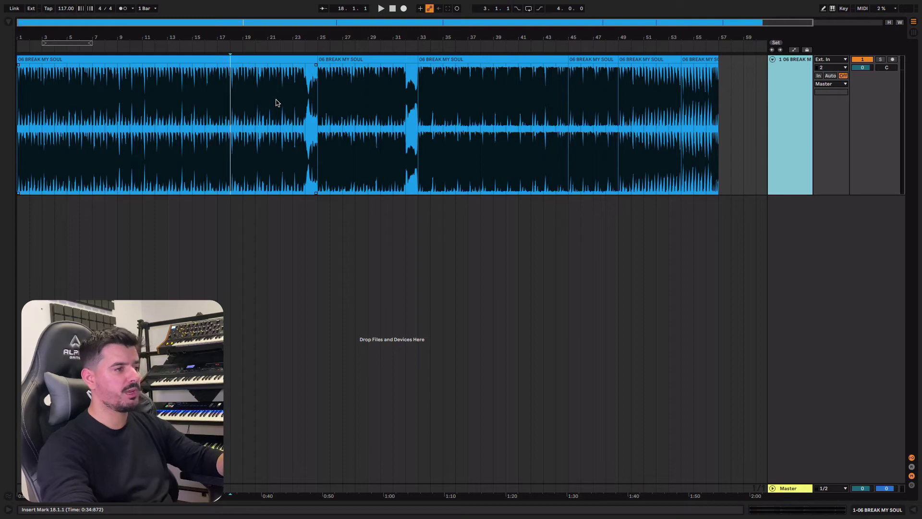
- Select the last clip, bars 54 to 57, and play it to check the ending
{"action": "left_click_drag", "start_coordinate": [701, 42], "coordinate": [475, 96]}
{"action": "left_click", "coordinate": [489, 122]}
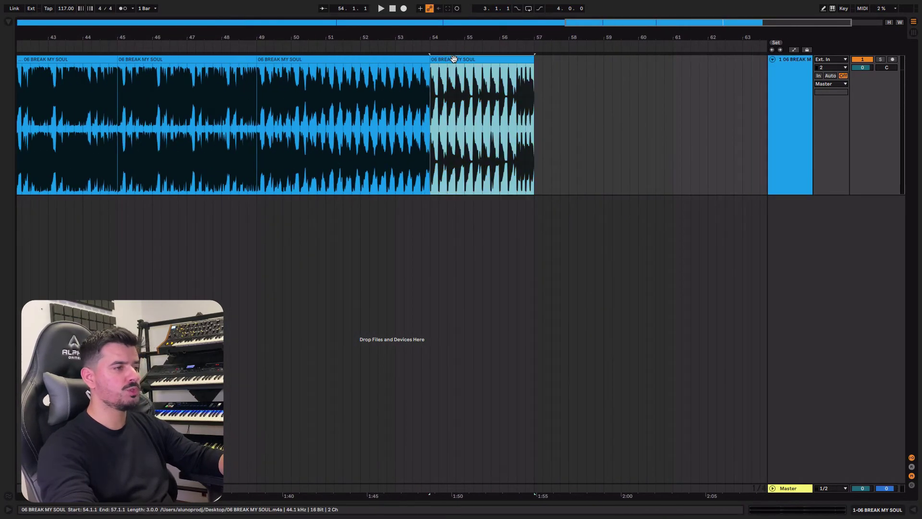
{"action": "key", "text": "space"}
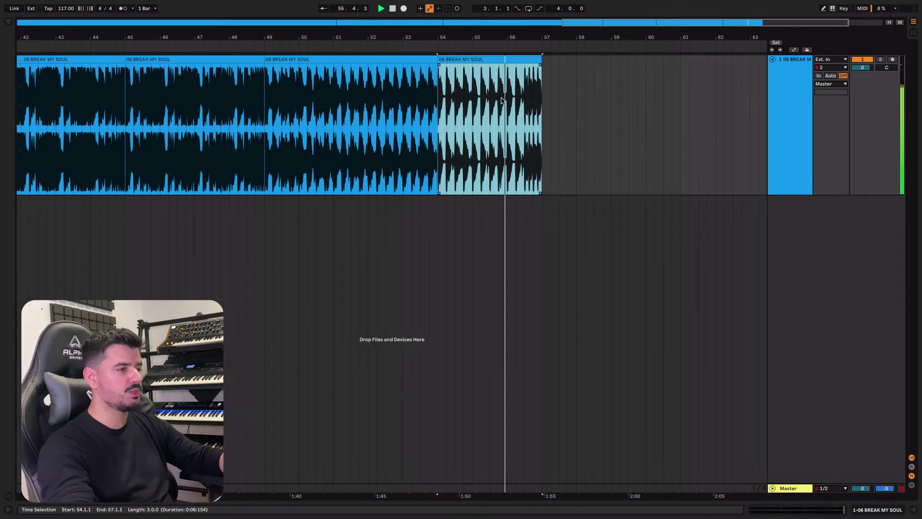
{"action": "left_click_drag", "start_coordinate": [483, 48], "coordinate": [430, 39]}
{"action": "key", "text": "space"}
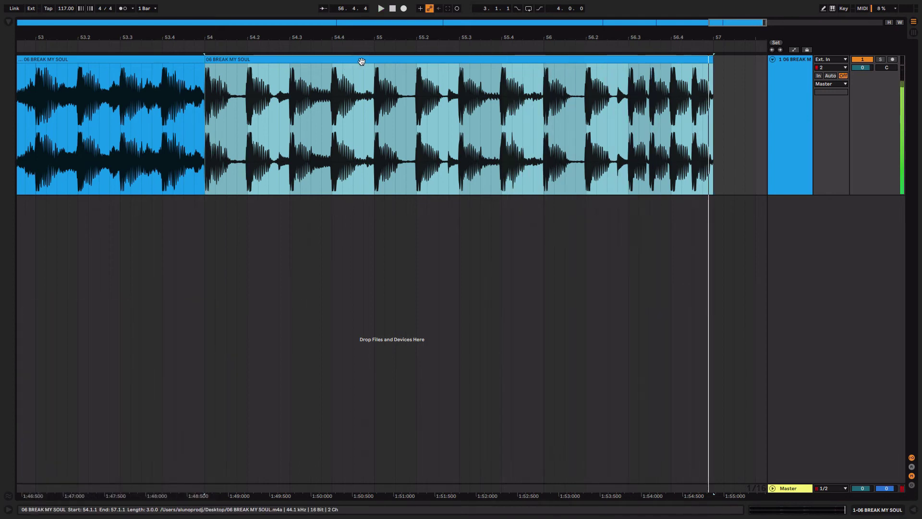
- Copy the three-bar clip at bars 54 to 57
{"action": "right_click", "coordinate": [361, 63]}
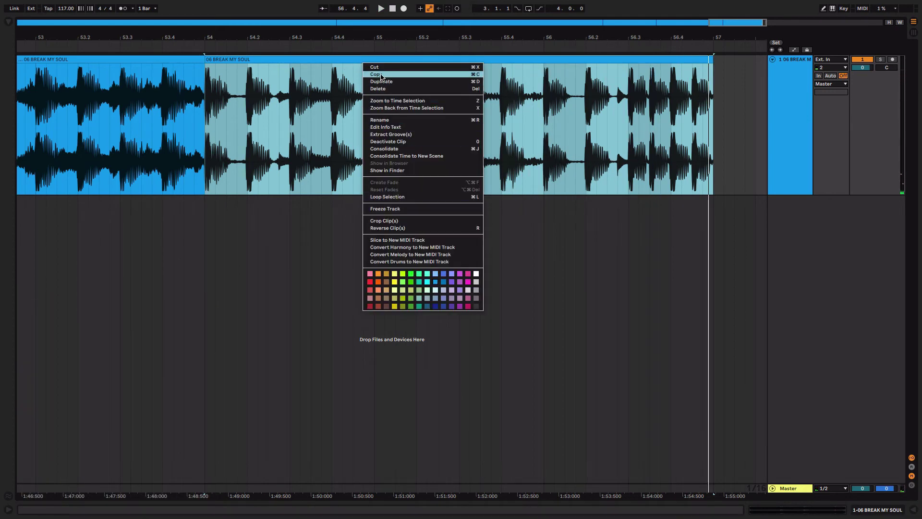
{"action": "key", "text": "Escape"}
{"action": "left_click_drag", "start_coordinate": [375, 42], "coordinate": [375, 19]}
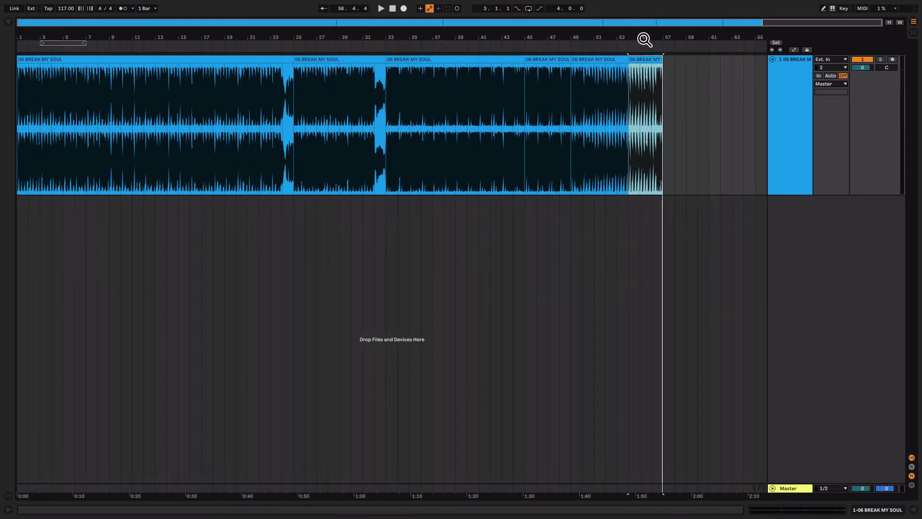
- Select all the song clips and move them together so they start at bar 9
{"action": "left_click", "coordinate": [112, 67]}
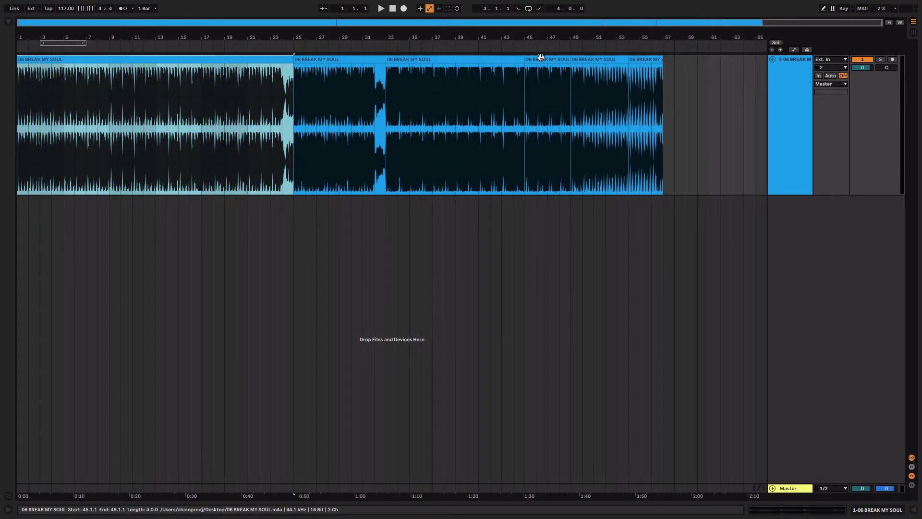
{"action": "left_click", "coordinate": [637, 65], "text": "shift"}
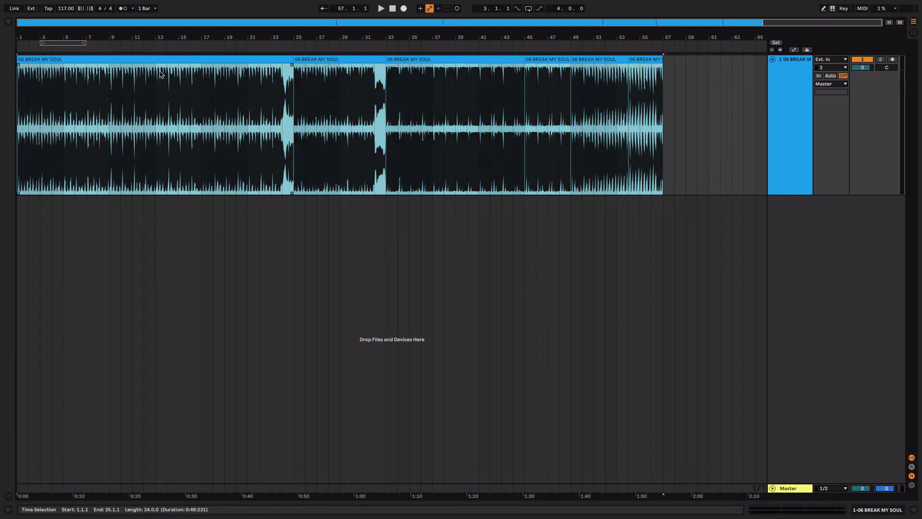
{"action": "left_click_drag", "start_coordinate": [104, 60], "coordinate": [196, 72]}
- Paste the copied clip at bar 1 and move it to bars 6 to 9, directly before the song
{"action": "left_click", "coordinate": [17, 109]}
{"action": "left_click_drag", "start_coordinate": [50, 38], "coordinate": [50, 82]}
{"action": "right_click", "coordinate": [20, 99]}
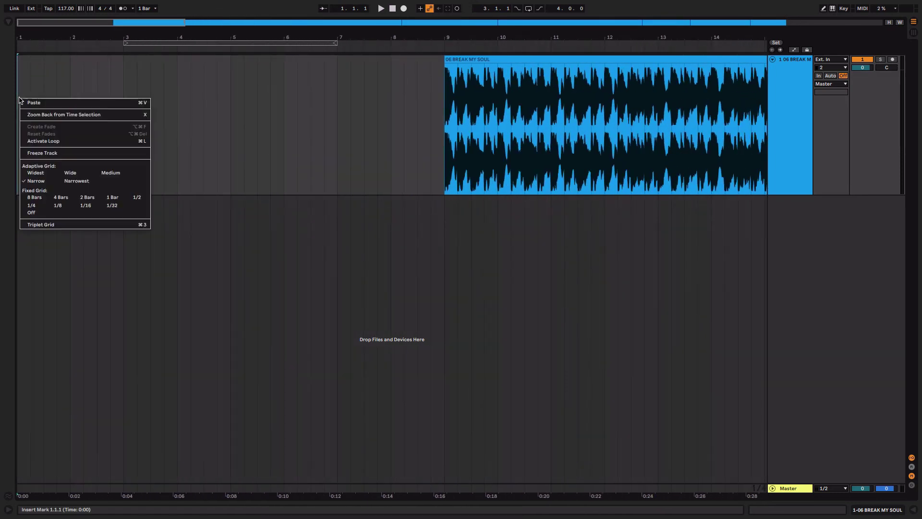
{"action": "left_click", "coordinate": [34, 103]}
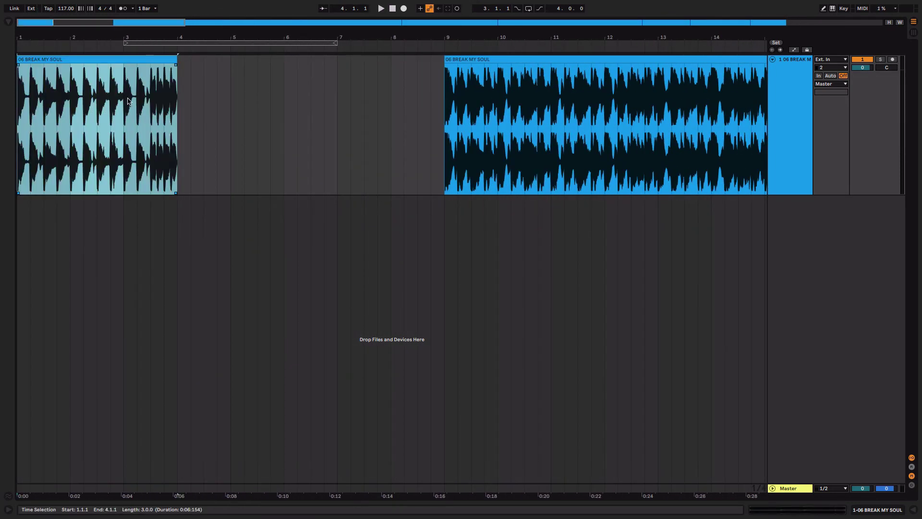
{"action": "left_click_drag", "start_coordinate": [150, 67], "coordinate": [424, 87]}
{"action": "left_click", "coordinate": [254, 117]}
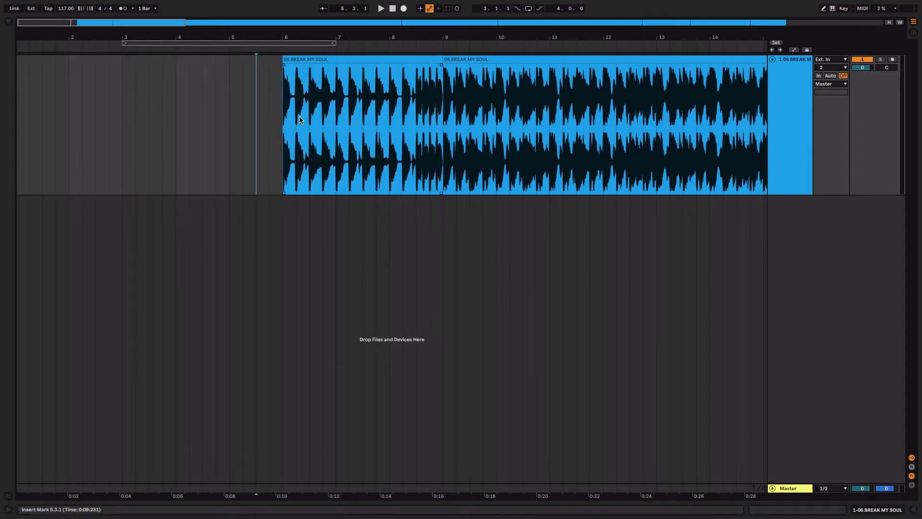
- Copy the one-bar range from bar 7 to bar 8 and paste it at bar 5
{"action": "left_click_drag", "start_coordinate": [392, 98], "coordinate": [335, 78]}
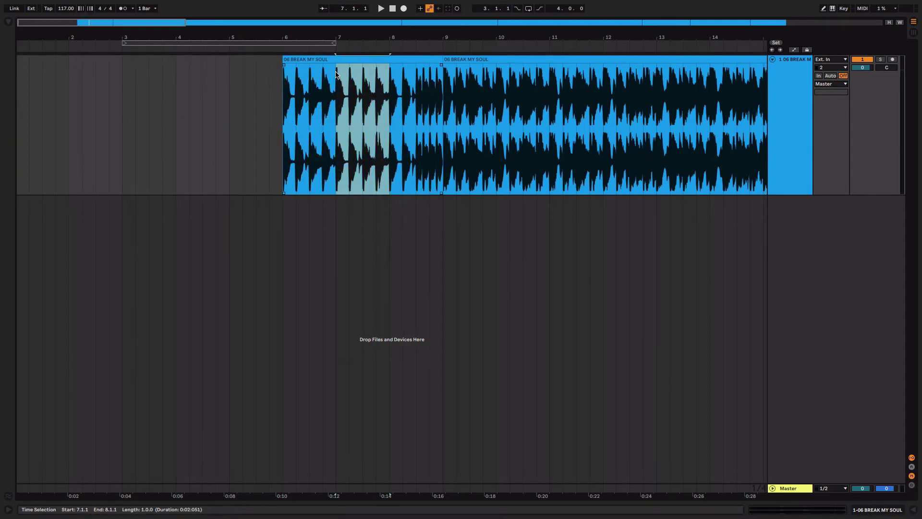
{"action": "scroll", "coordinate": [336, 74], "scroll_direction": "right", "scroll_amount": 1}
{"action": "right_click", "coordinate": [366, 93]}
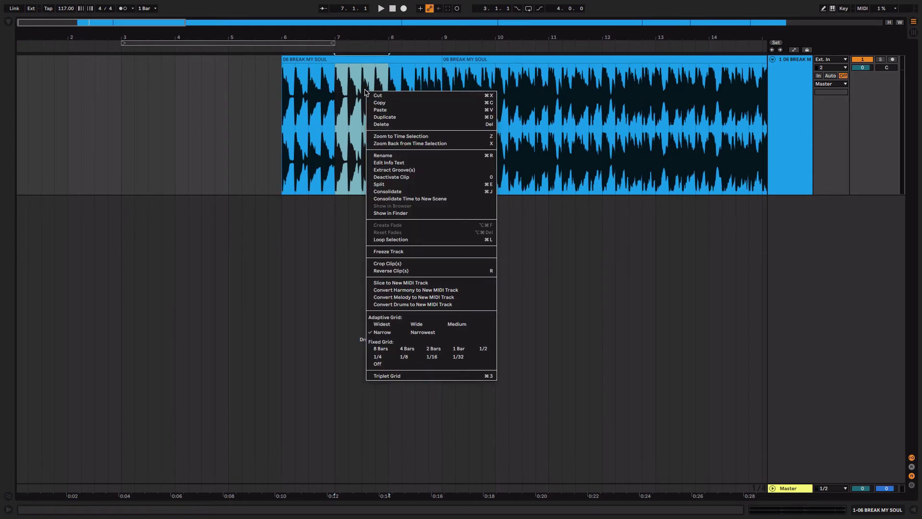
{"action": "left_click", "coordinate": [382, 103]}
{"action": "right_click", "coordinate": [228, 99]}
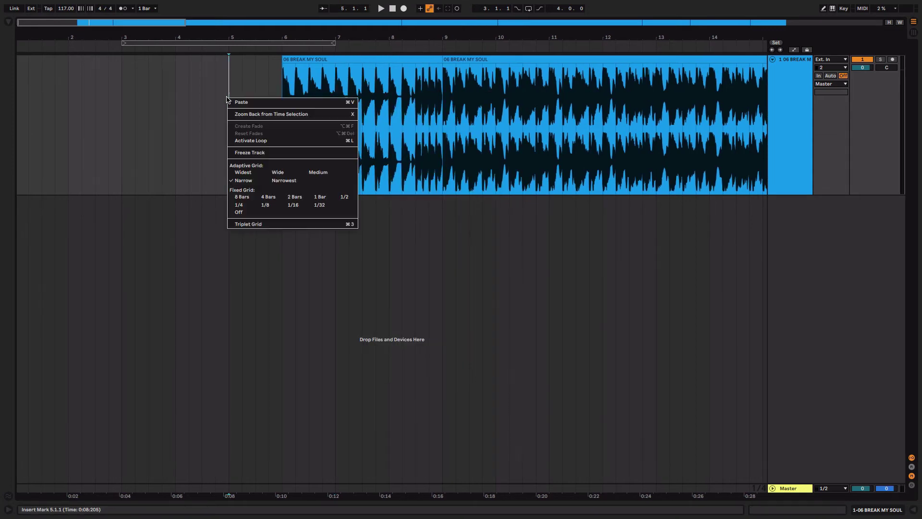
{"action": "left_click", "coordinate": [254, 103]}
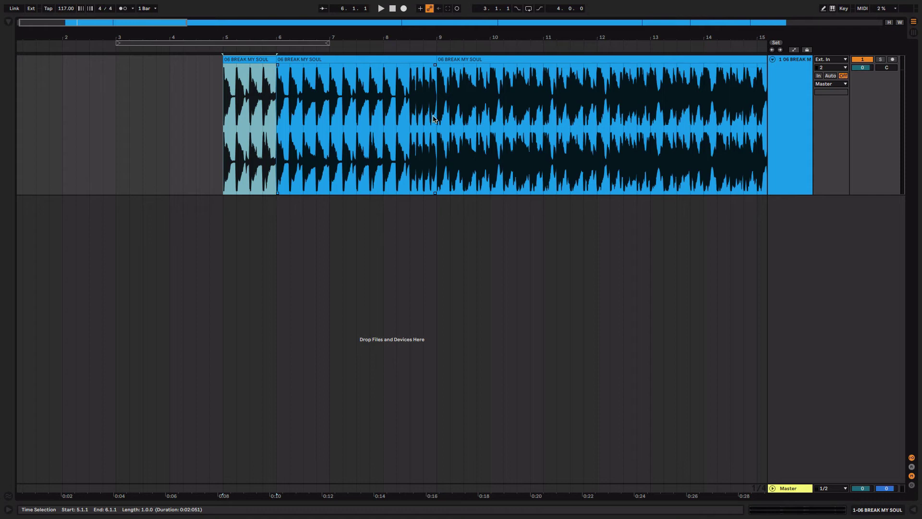
- Copy the four-bar range from bar 5 to bar 9 and paste it at bar 1
{"action": "left_click_drag", "start_coordinate": [437, 119], "coordinate": [223, 103]}
{"action": "right_click", "coordinate": [233, 93]}
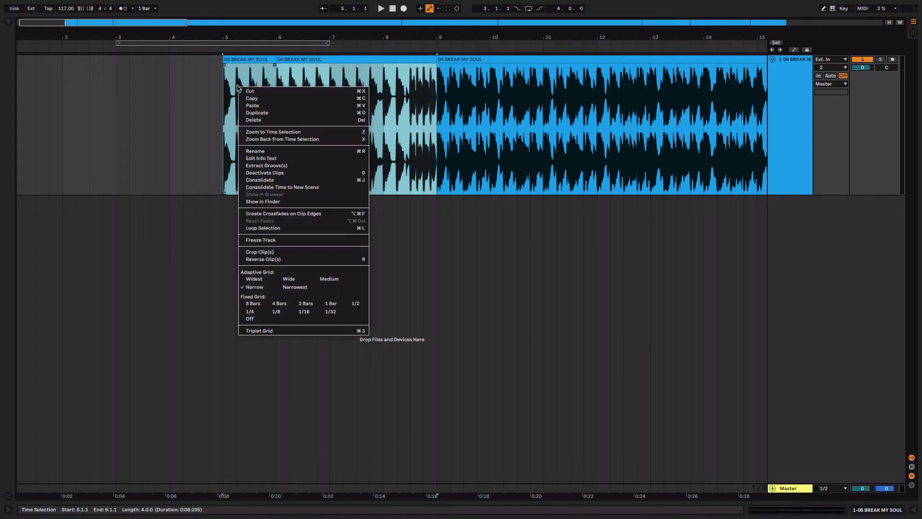
{"action": "left_click", "coordinate": [248, 100]}
{"action": "left_click", "coordinate": [19, 114]}
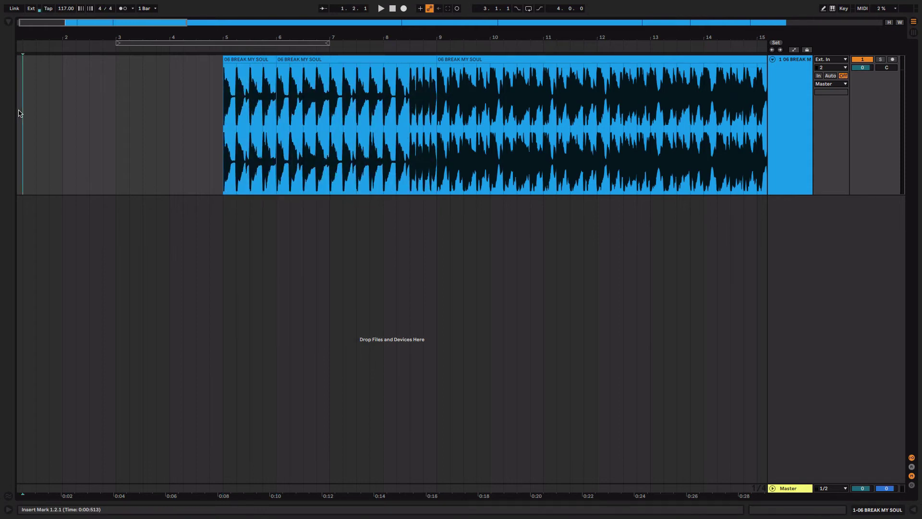
{"action": "scroll", "coordinate": [19, 113], "scroll_direction": "left", "scroll_amount": 2}
{"action": "right_click", "coordinate": [19, 113]}
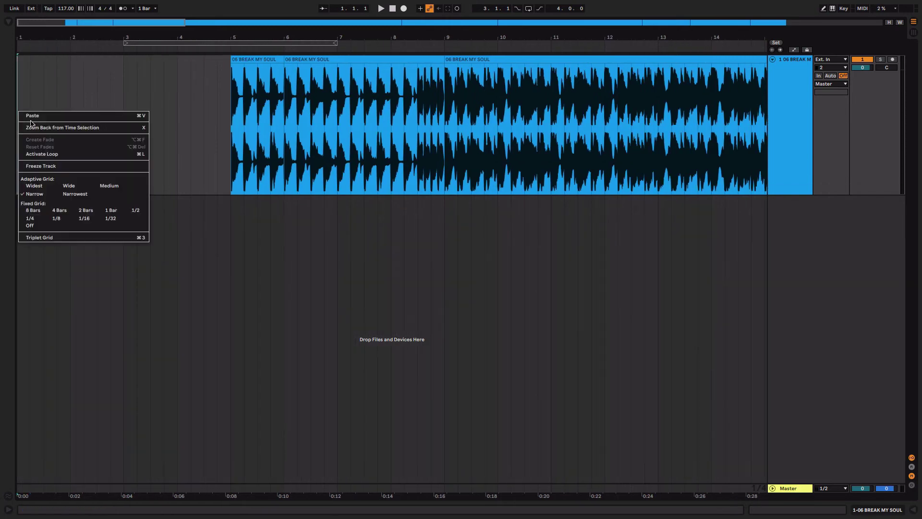
{"action": "left_click", "coordinate": [44, 117]}
- Play the arrangement from bar 1 to check the eight-bar intro and its transition into the song
{"action": "left_click", "coordinate": [19, 122]}
{"action": "key", "text": "space"}
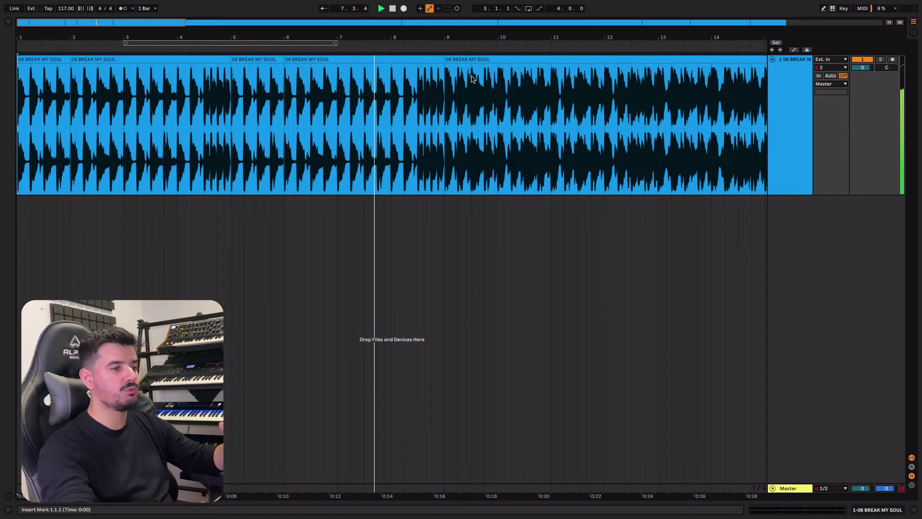
{"action": "left_click_drag", "start_coordinate": [449, 38], "coordinate": [327, 9]}
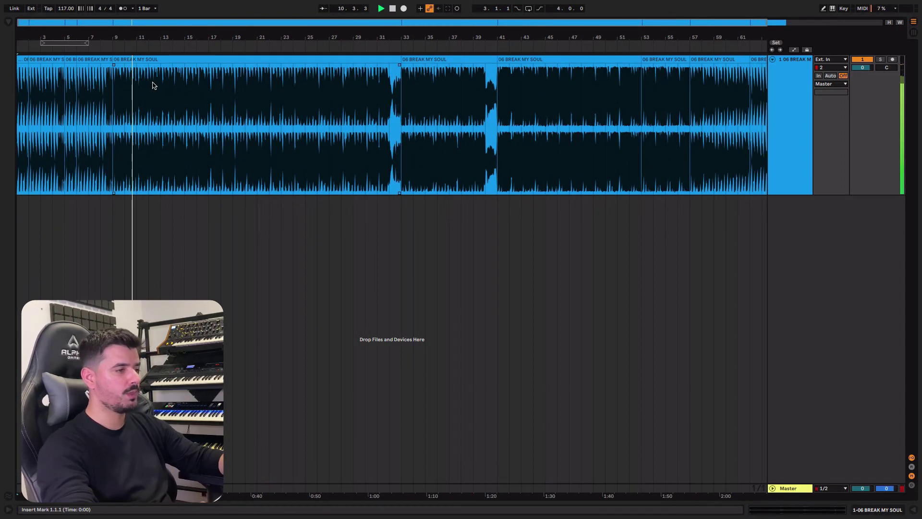
- Play the arrangement around bars 10, 17 and 25 to check the song's phrase changes
{"action": "left_click", "coordinate": [134, 98]}
{"action": "key", "text": "space"}
{"action": "key", "text": "space"}
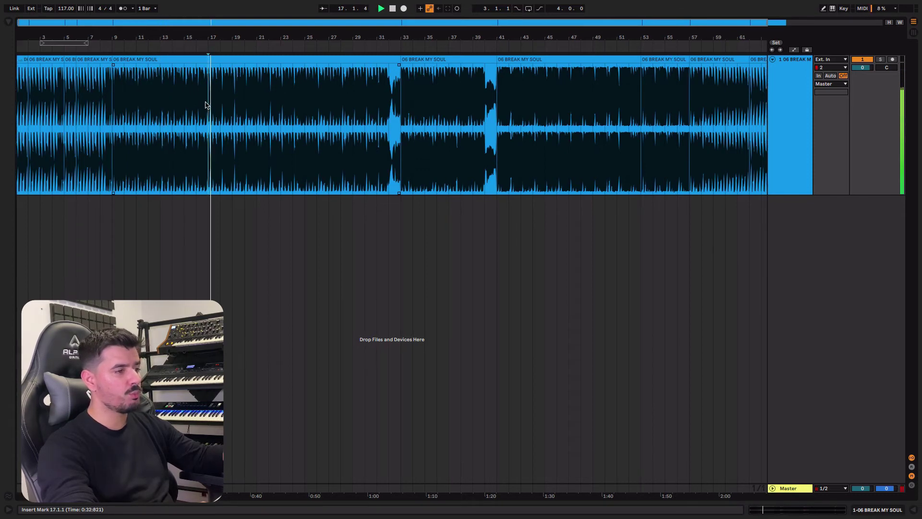
{"action": "scroll", "coordinate": [255, 93], "scroll_direction": "right", "scroll_amount": 1}
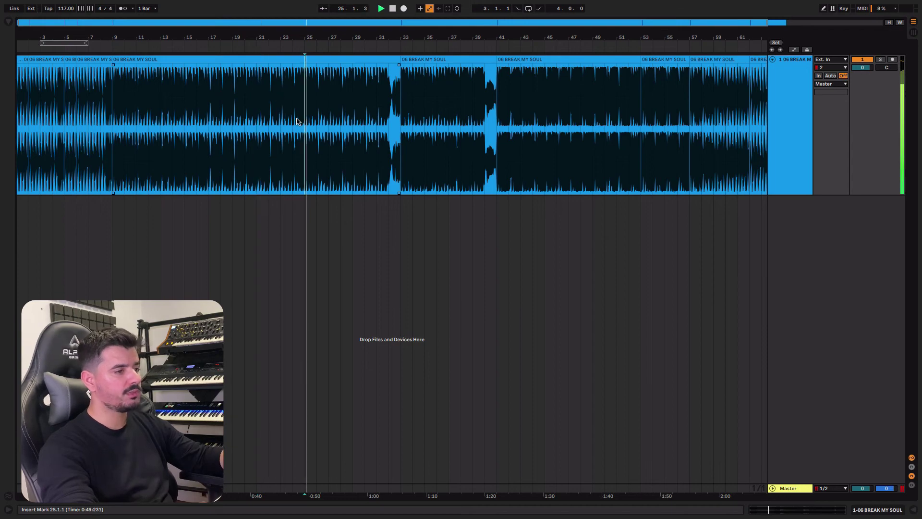
- Switch to the web browser and look through the Loopmasters and Splice sites as sources for samples
{"action": "key", "text": "super+Tab"}
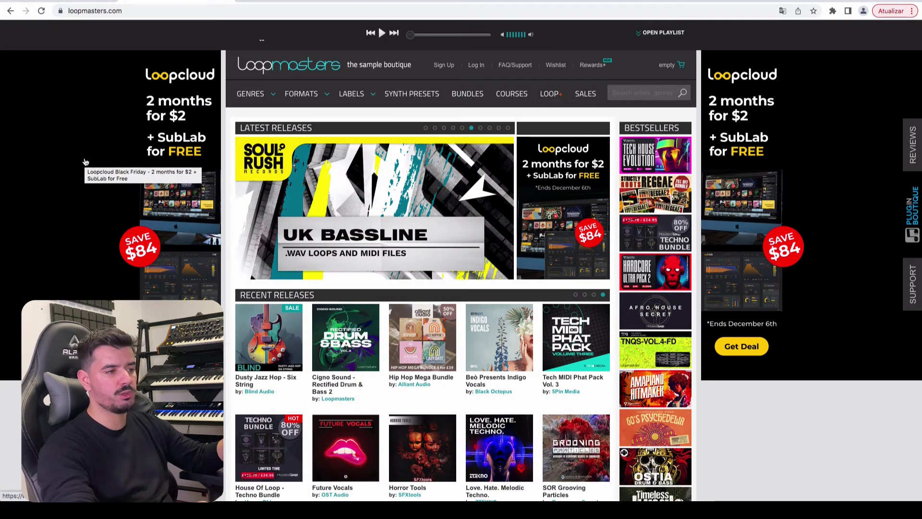
{"action": "scroll", "coordinate": [84, 162], "scroll_direction": "down", "scroll_amount": 10}
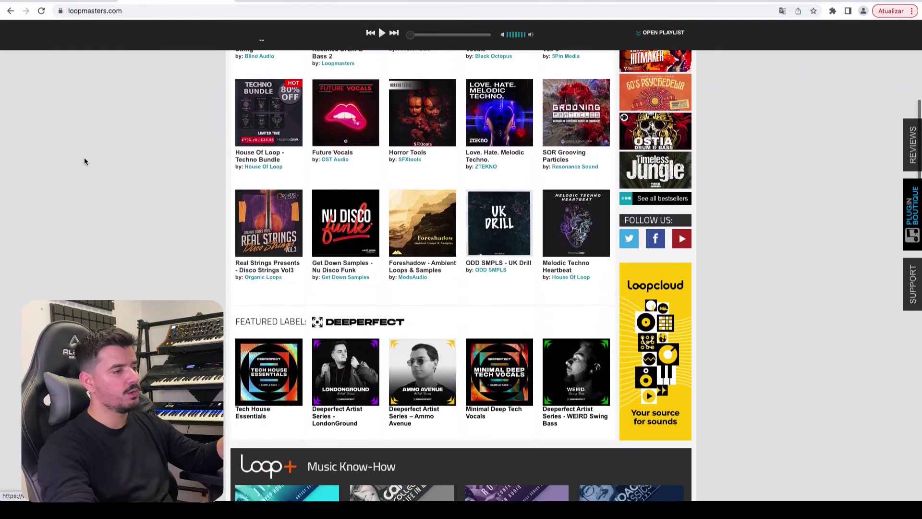
{"action": "scroll", "coordinate": [85, 161], "scroll_direction": "down", "scroll_amount": 9}
{"action": "key", "text": "ctrl+Tab"}
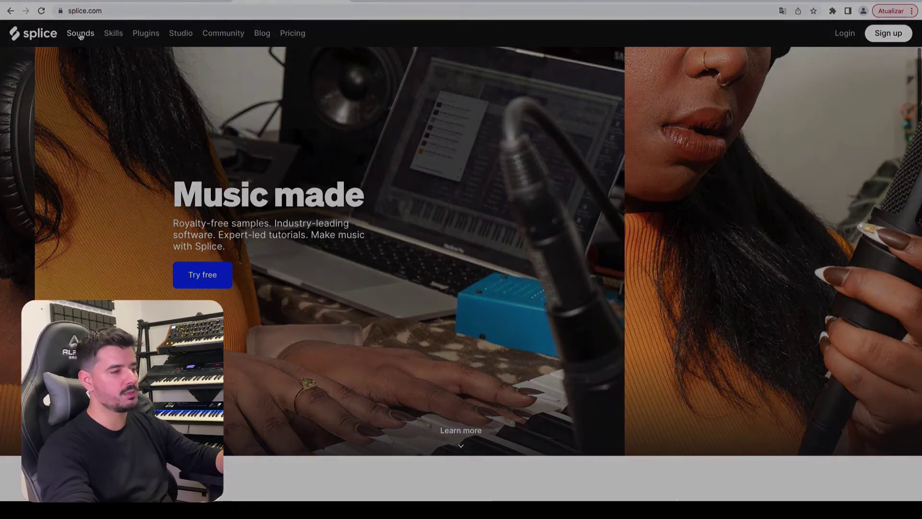
{"action": "left_click", "coordinate": [80, 32]}
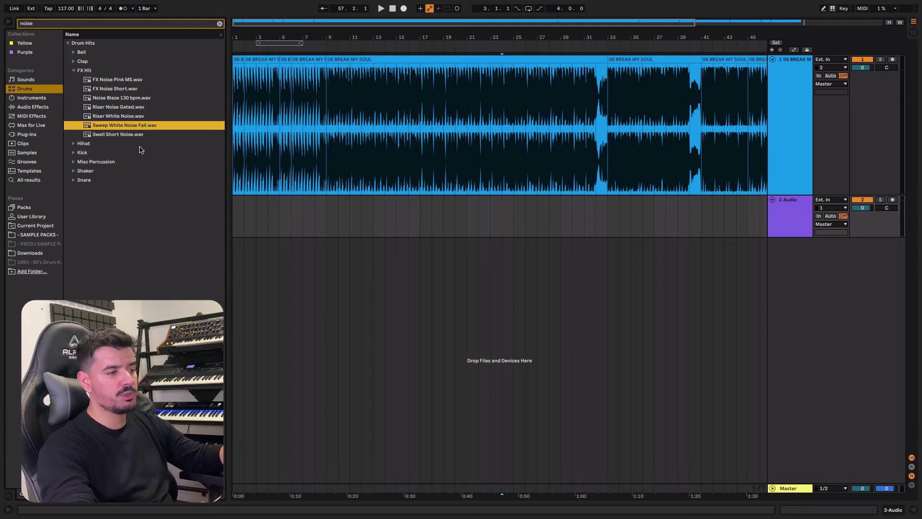
- Place the Sweep White Noise Fall.wav sample on the second audio track at bar 6, and clear and hide the browser
{"action": "left_click_drag", "start_coordinate": [127, 126], "coordinate": [295, 219]}
{"action": "left_click", "coordinate": [32, 24]}
{"action": "key", "text": "BackSpace"}
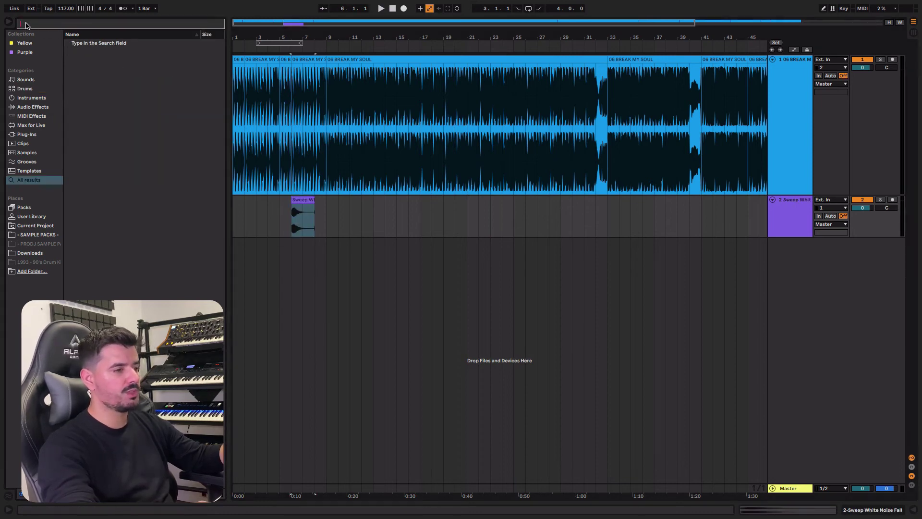
{"action": "left_click", "coordinate": [9, 24]}
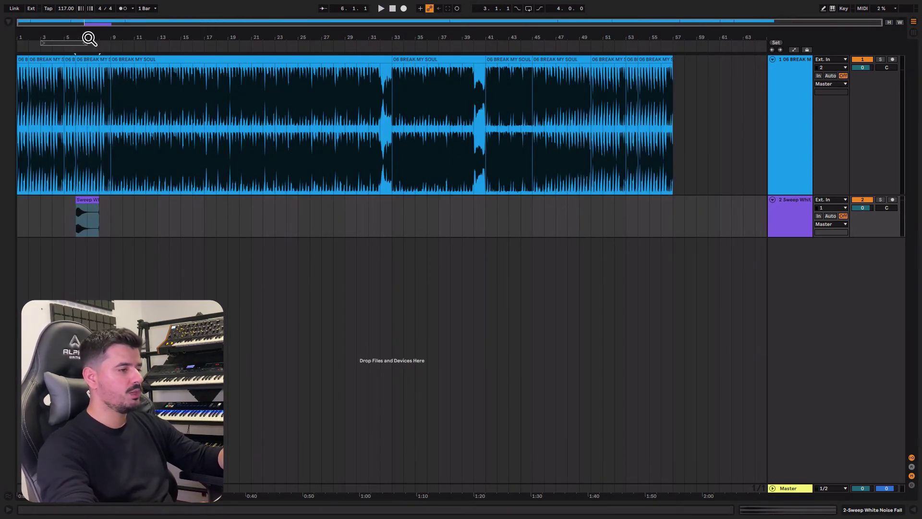
- Audition the white noise sweep with the song and move its clip to start at bar 9
{"action": "left_click_drag", "start_coordinate": [90, 43], "coordinate": [274, 97]}
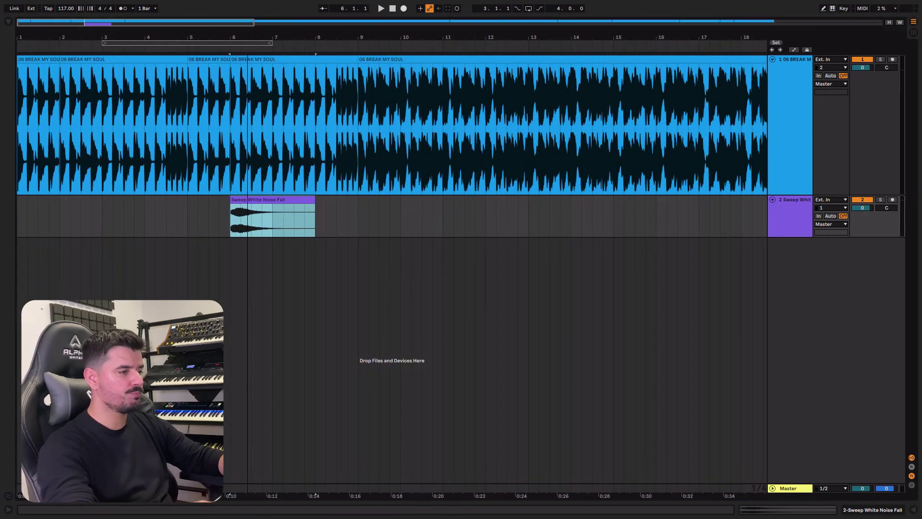
{"action": "left_click", "coordinate": [270, 208]}
{"action": "key", "text": "space"}
{"action": "key", "text": "space"}
{"action": "left_click_drag", "start_coordinate": [271, 208], "coordinate": [395, 207]}
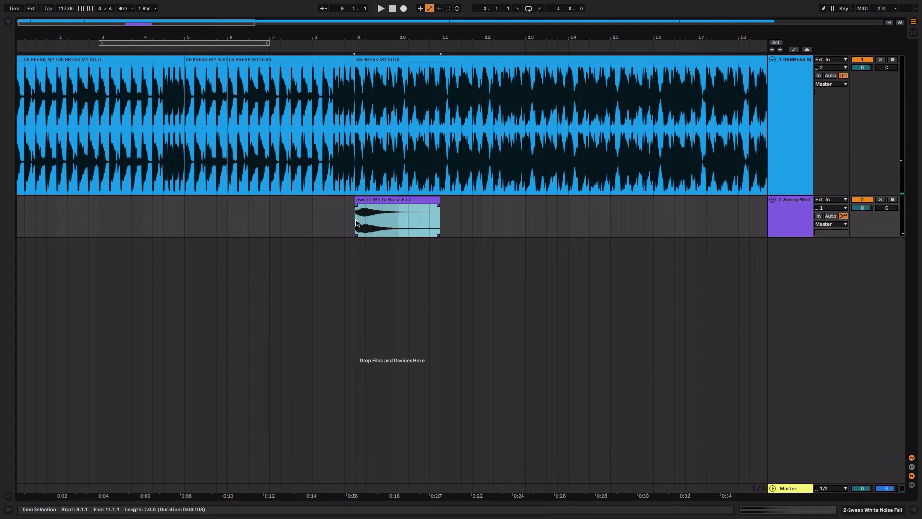
- Paste a copy of the white noise sweep at bar 5 and set its track volume to -14.3 dB
{"action": "left_click", "coordinate": [190, 216]}
{"action": "key", "text": "ctrl+v"}
{"action": "left_click_drag", "start_coordinate": [200, 39], "coordinate": [224, 42]}
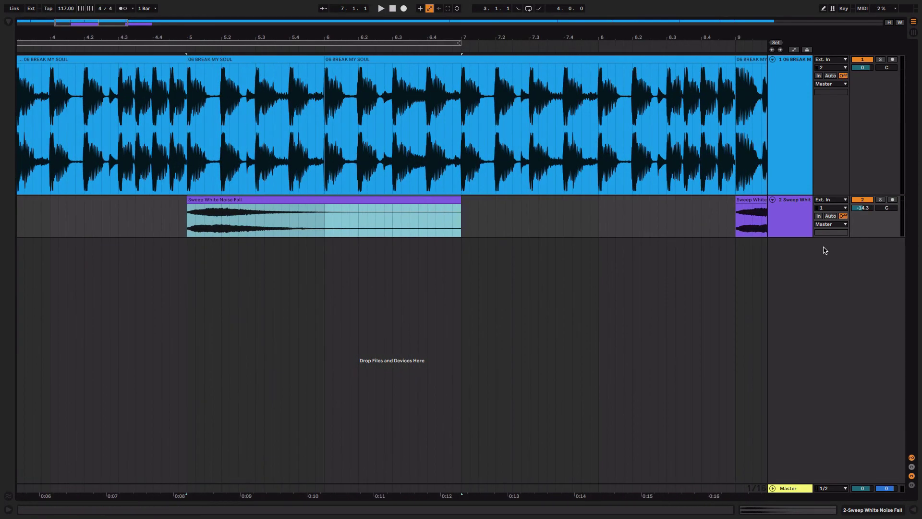
- Trim the slow attack off the bar 5 sweep, keeping its start at bar 5, and set the clip gain to 3.50 dB
{"action": "left_click_drag", "start_coordinate": [795, 239], "coordinate": [792, 326]}
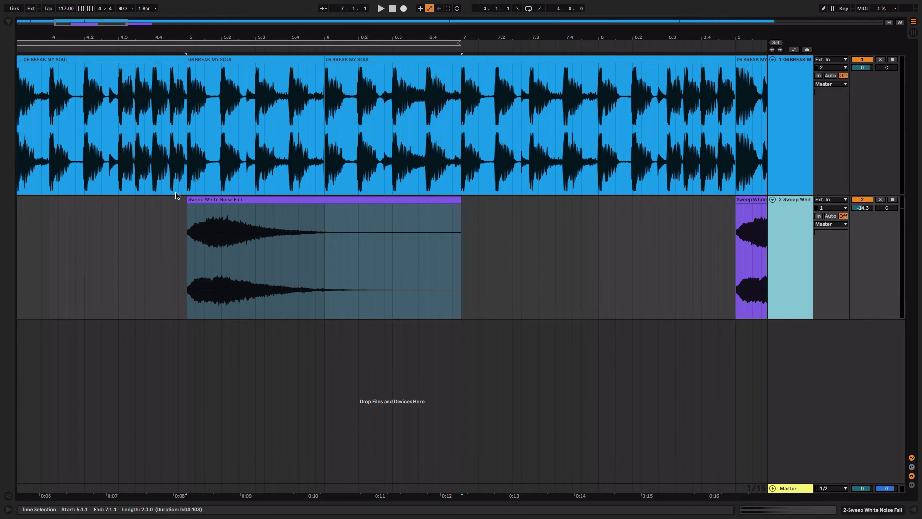
{"action": "left_click_drag", "start_coordinate": [191, 202], "coordinate": [211, 209]}
{"action": "key", "text": "super"}
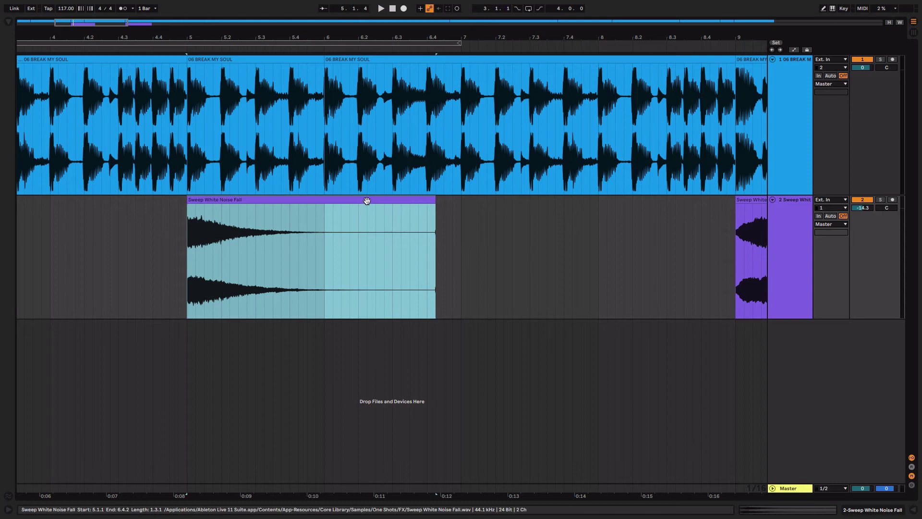
{"action": "double_click", "coordinate": [366, 201]}
{"action": "left_click_drag", "start_coordinate": [155, 443], "coordinate": [154, 437]}
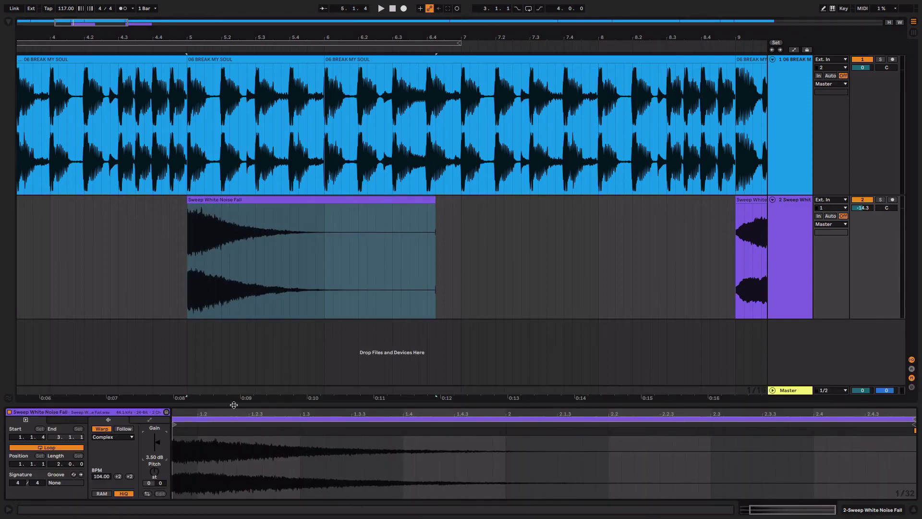
- Stretch the bar 5 sweep clip until it ends at bar 9, playing it back to check the longer tail
{"action": "left_click_drag", "start_coordinate": [435, 204], "coordinate": [600, 217]}
{"action": "key", "text": "space"}
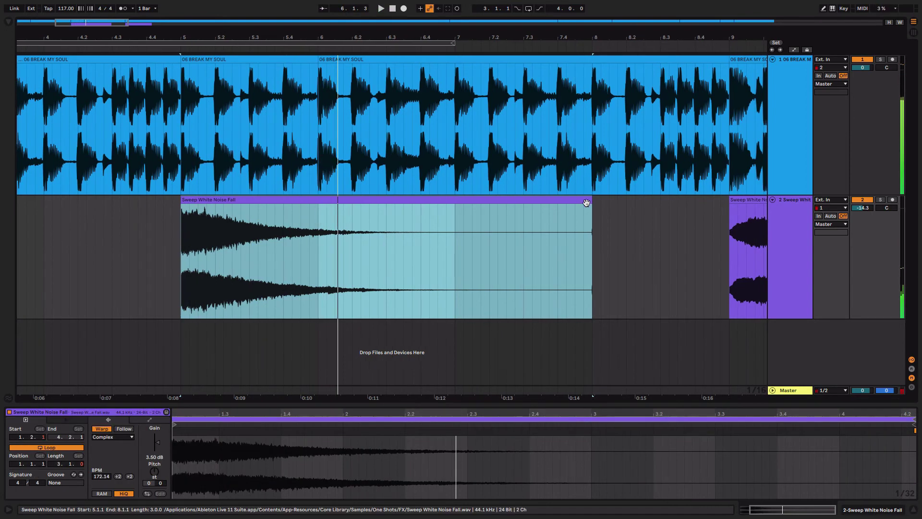
{"action": "left_click_drag", "start_coordinate": [590, 207], "coordinate": [724, 211]}
{"action": "key", "text": "space"}
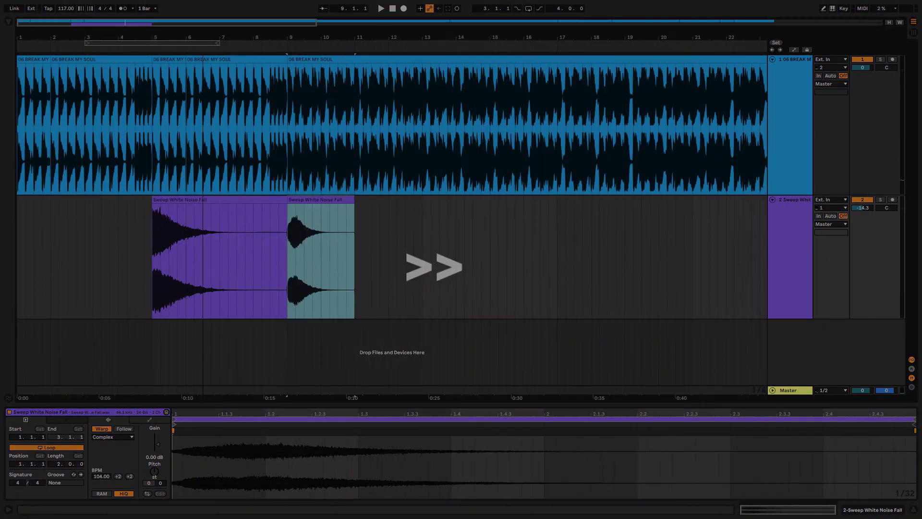
- Replace the bar 9 sweep with a duplicate of the stretched clip and reverse the clip at bar 5
{"action": "left_click_drag", "start_coordinate": [336, 202], "coordinate": [211, 203]}
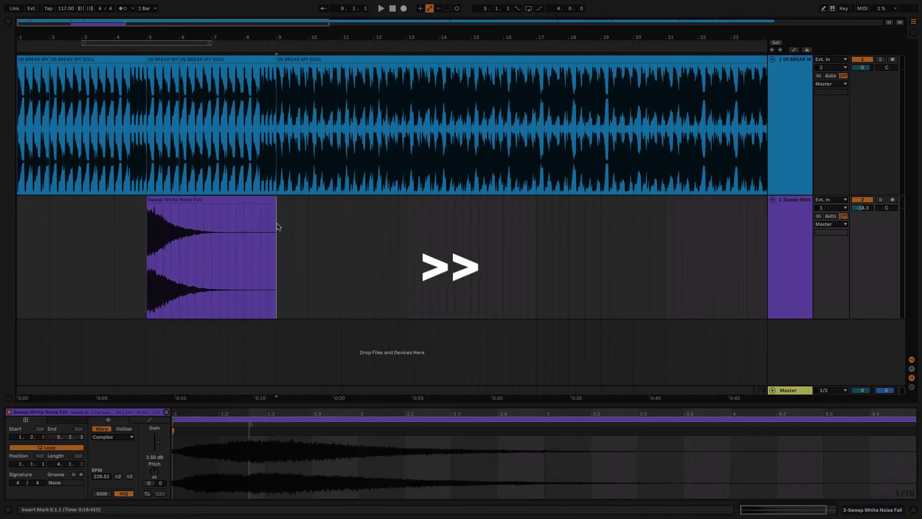
{"action": "key", "text": "super+d"}
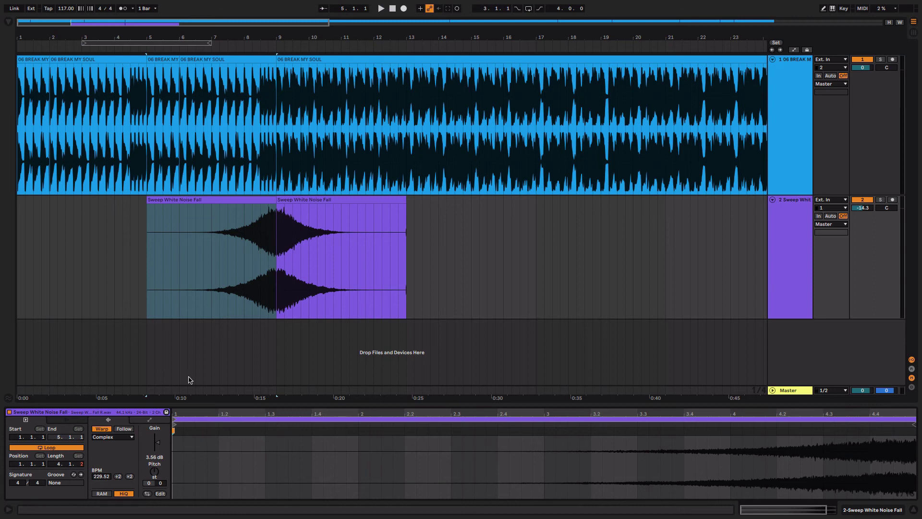
- Compress the reversed sweep so it starts at 6.3.1 and ends at bar 9, and play the transition
{"action": "left_click_drag", "start_coordinate": [147, 206], "coordinate": [198, 209]}
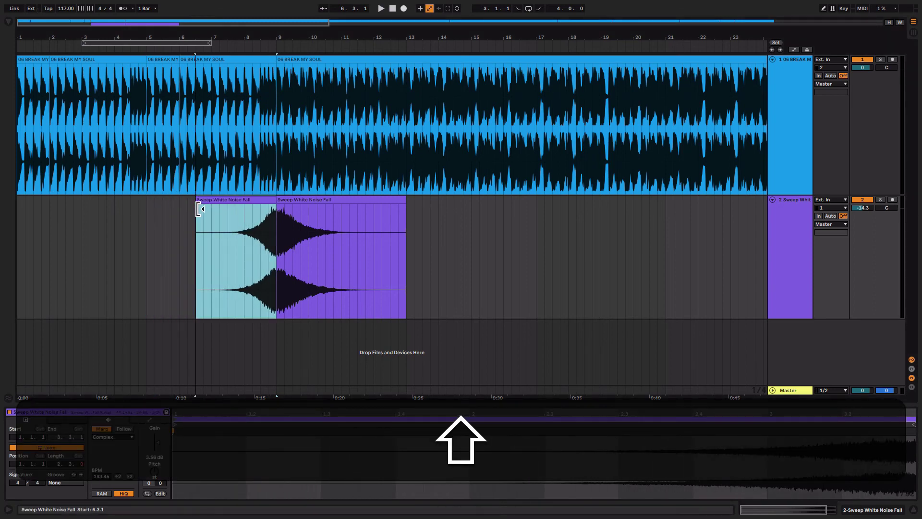
{"action": "left_click", "coordinate": [285, 230]}
{"action": "key", "text": "space"}
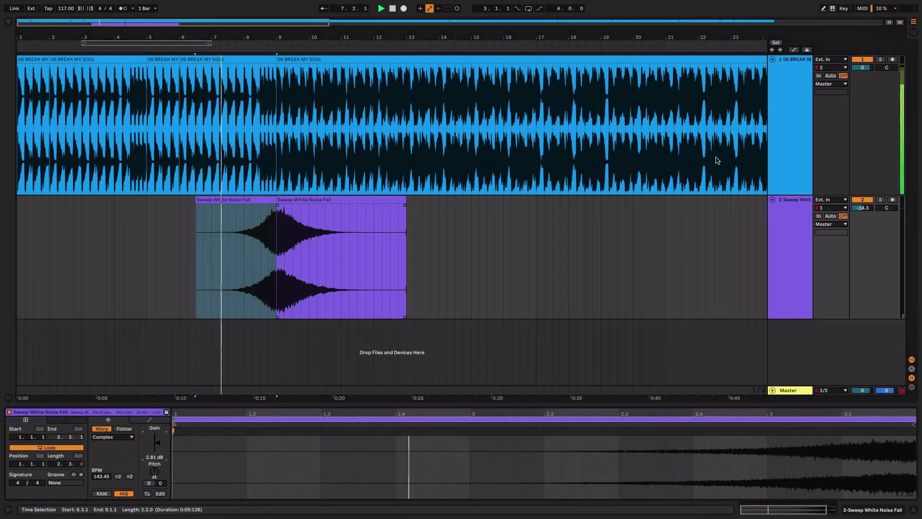
- Set the noise track volume to -20.3 dB and copy the sweep pair to the transitions at bars 33 and 49
{"action": "scroll", "coordinate": [864, 207], "scroll_direction": "down", "scroll_amount": 10}
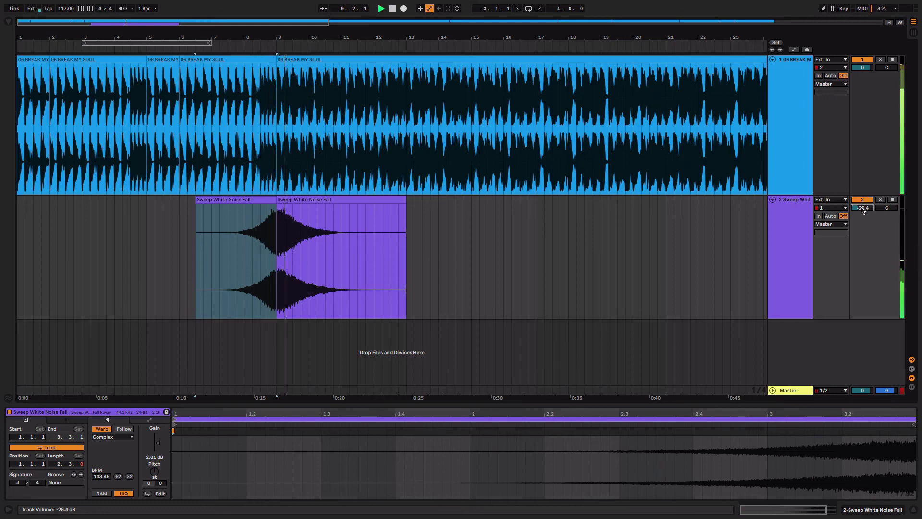
{"action": "scroll", "coordinate": [863, 208], "scroll_direction": "up", "scroll_amount": 1}
{"action": "left_click", "coordinate": [256, 217]}
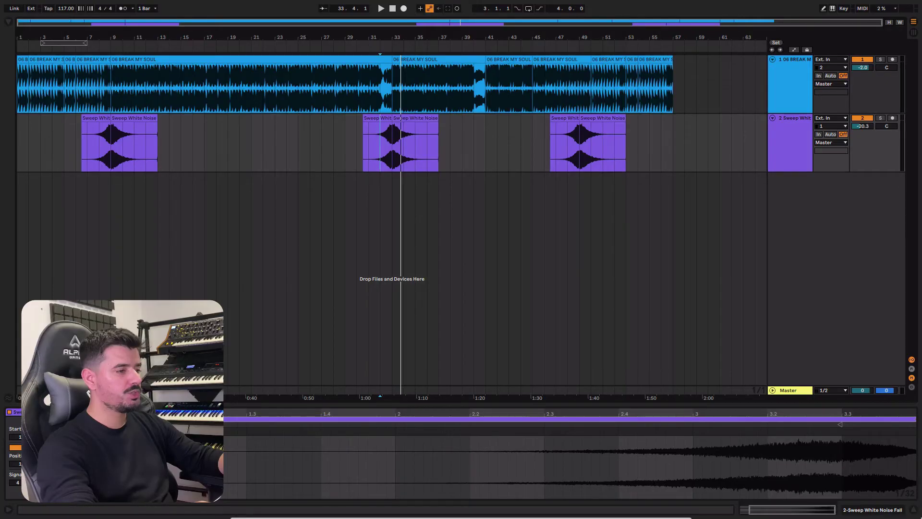
- Hide the clip details, then unfold and select the Master track
{"action": "left_click", "coordinate": [915, 510]}
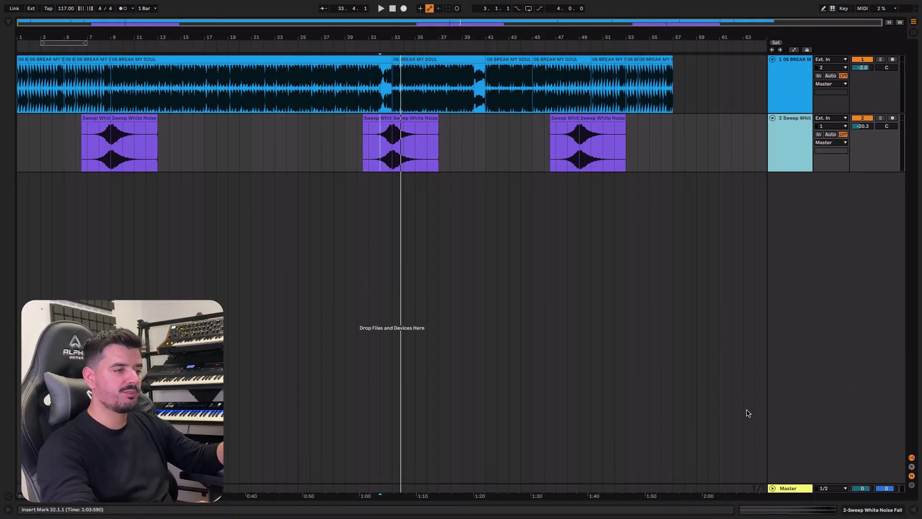
{"action": "left_click", "coordinate": [772, 488]}
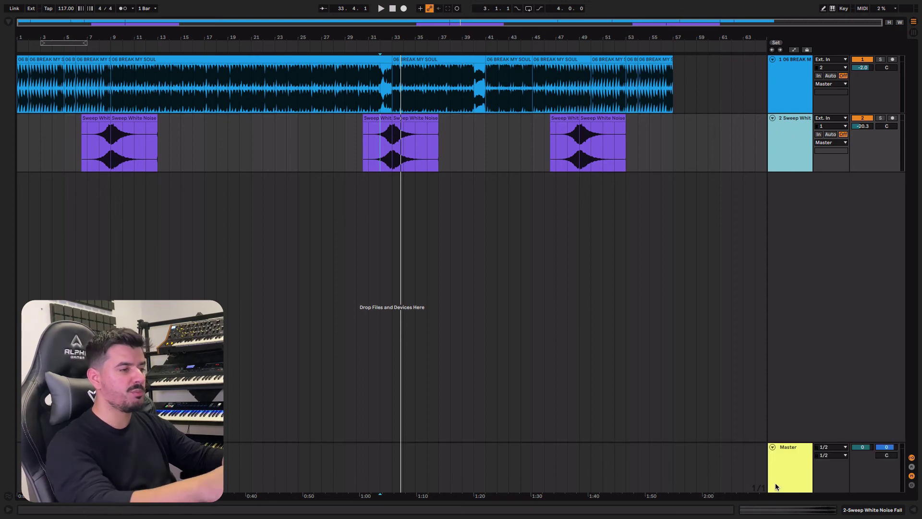
{"action": "left_click", "coordinate": [784, 449]}
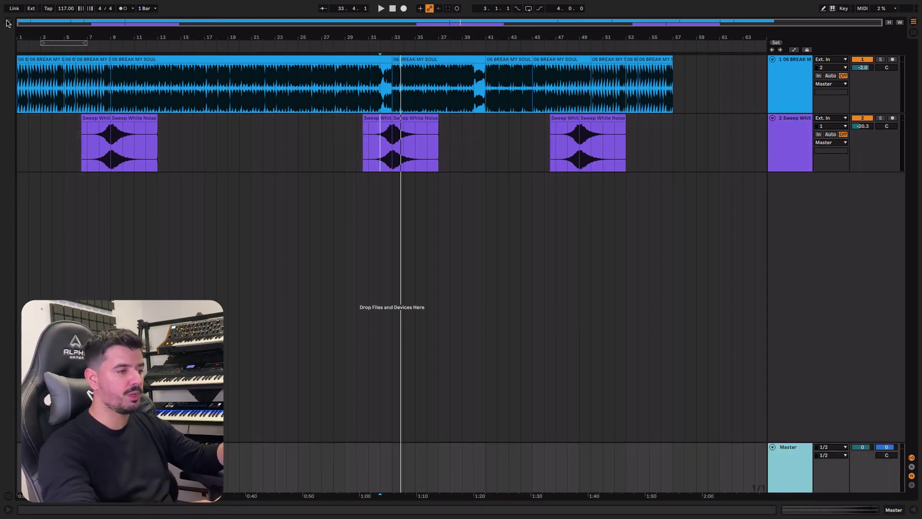
- Search the audio effects for "limiter" and add the Limiter to the Master track
{"action": "left_click", "coordinate": [7, 22]}
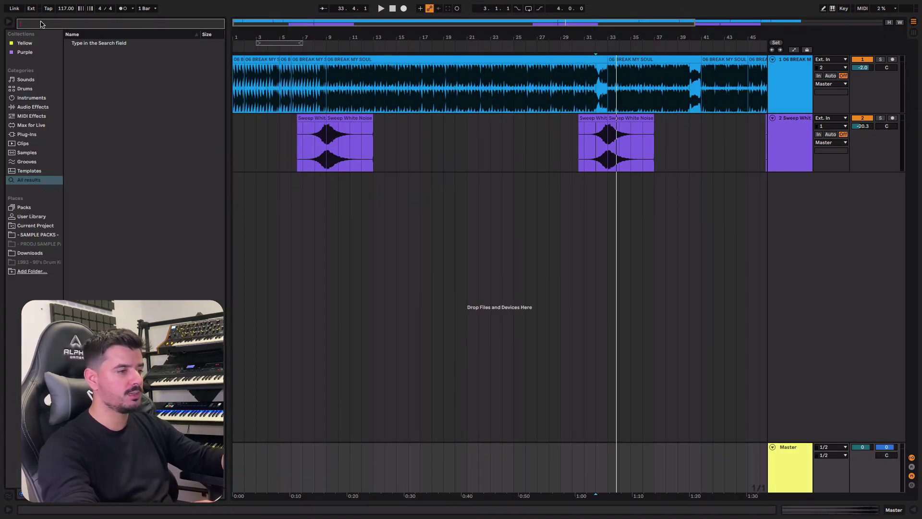
{"action": "type", "text": "limie"}
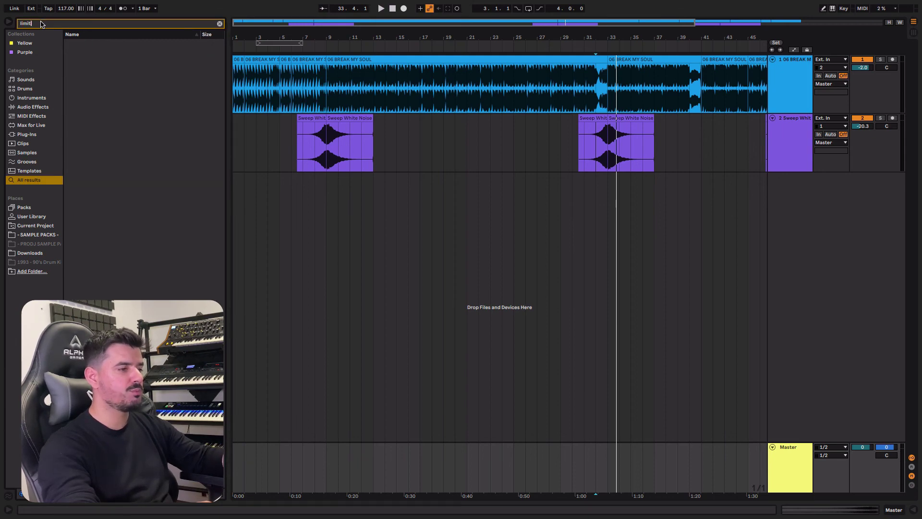
{"action": "type", "text": "er"}
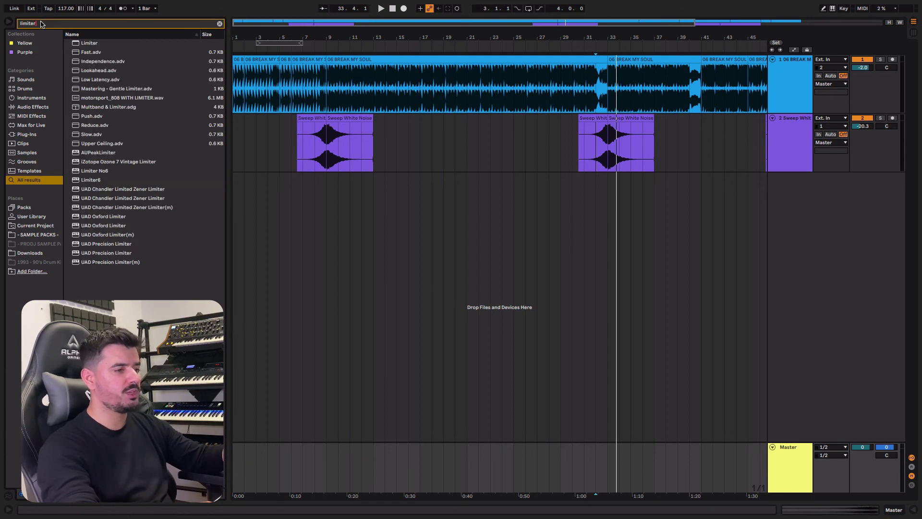
{"action": "left_click", "coordinate": [32, 107]}
{"action": "left_click", "coordinate": [76, 63]}
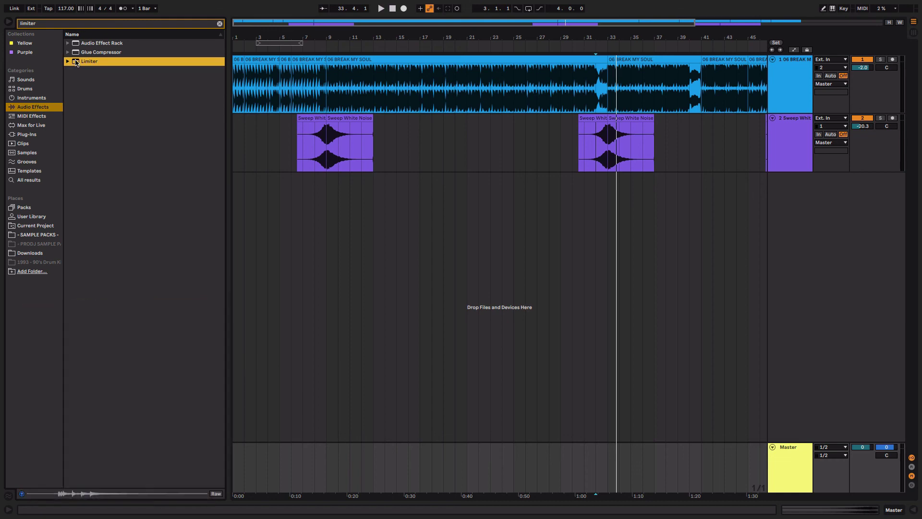
{"action": "left_click_drag", "start_coordinate": [789, 464], "coordinate": [790, 464]}
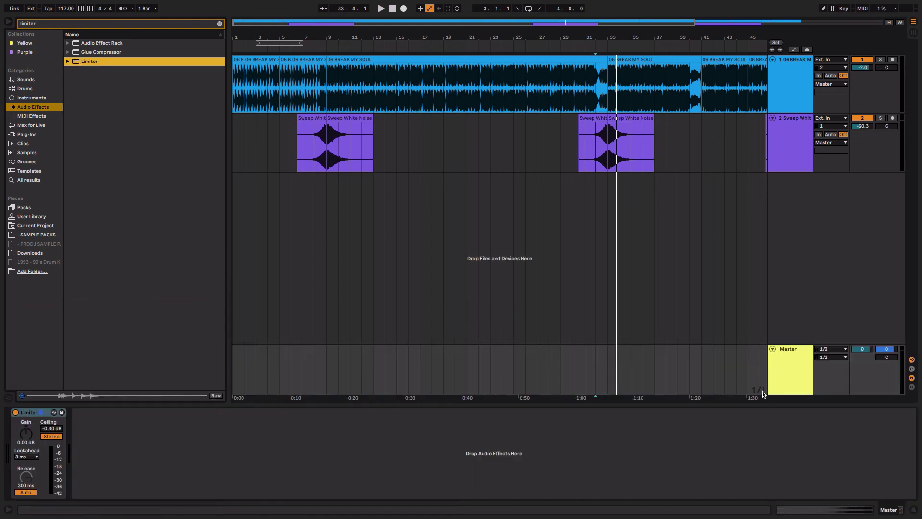
- Play the arrangement through the Limiter, try a gain of 2.20 dB and bring the gain back down
{"action": "left_click", "coordinate": [40, 413]}
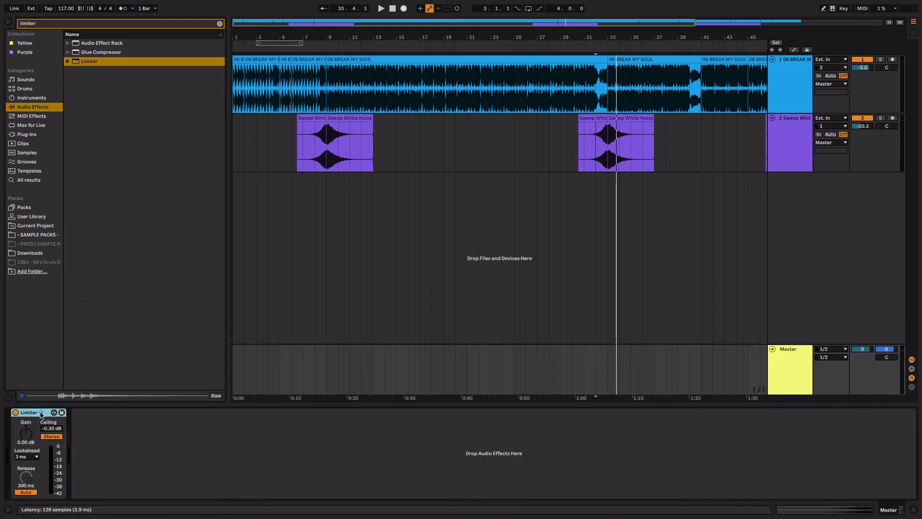
{"action": "key", "text": "space"}
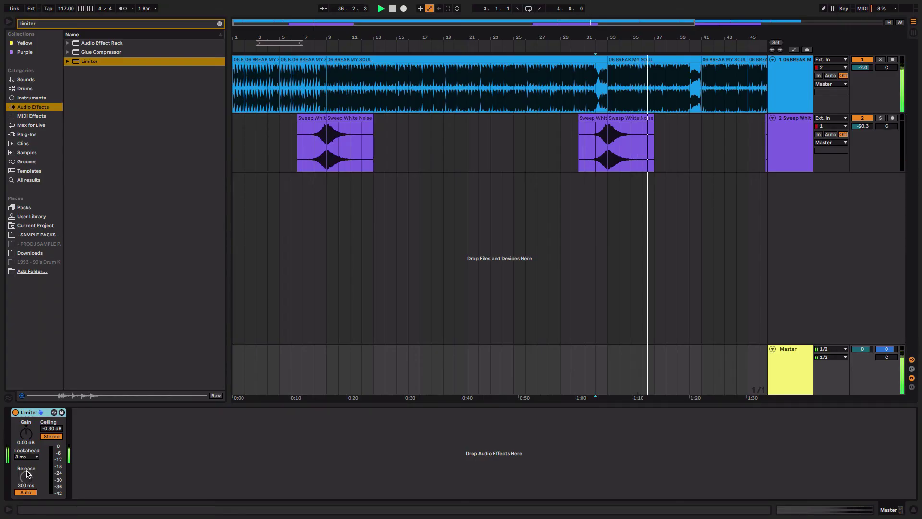
{"action": "left_click_drag", "start_coordinate": [26, 434], "coordinate": [26, 428]}
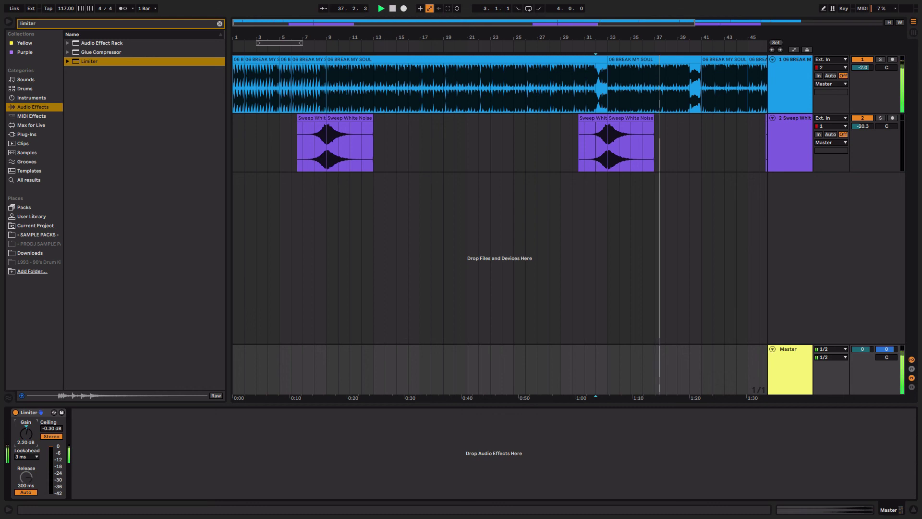
{"action": "left_click_drag", "start_coordinate": [26, 434], "coordinate": [26, 434]}
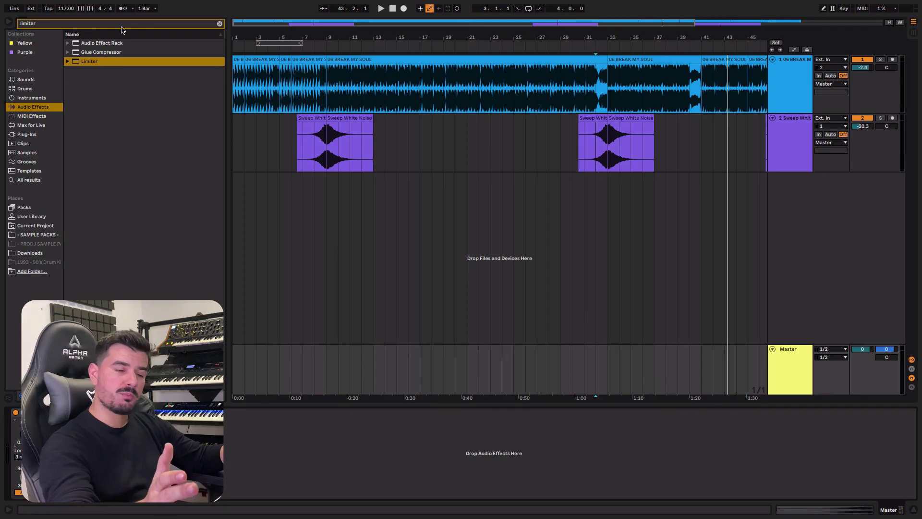
{"action": "mouse_move", "coordinate": [95, 4]}
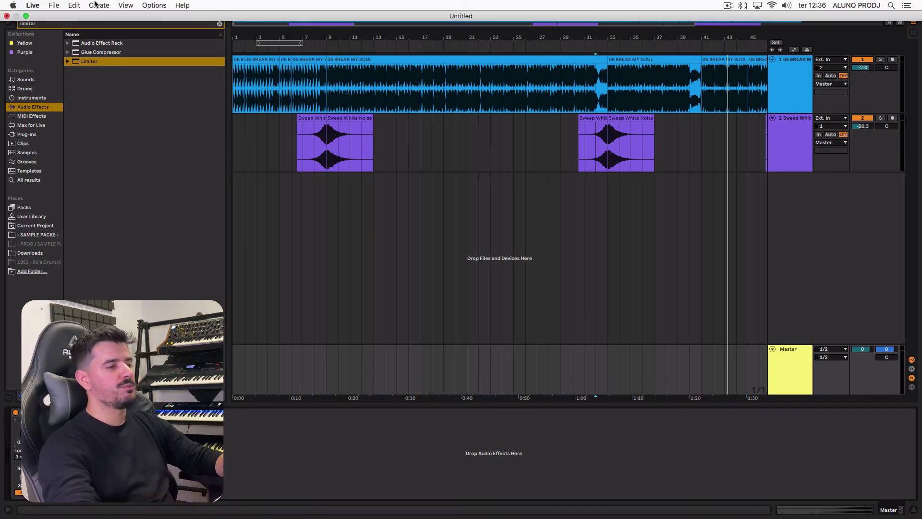
- Set up an audio export of the Master track with PCM encoding off and MP3 (CBR 320) encoding on
{"action": "left_click", "coordinate": [54, 5]}
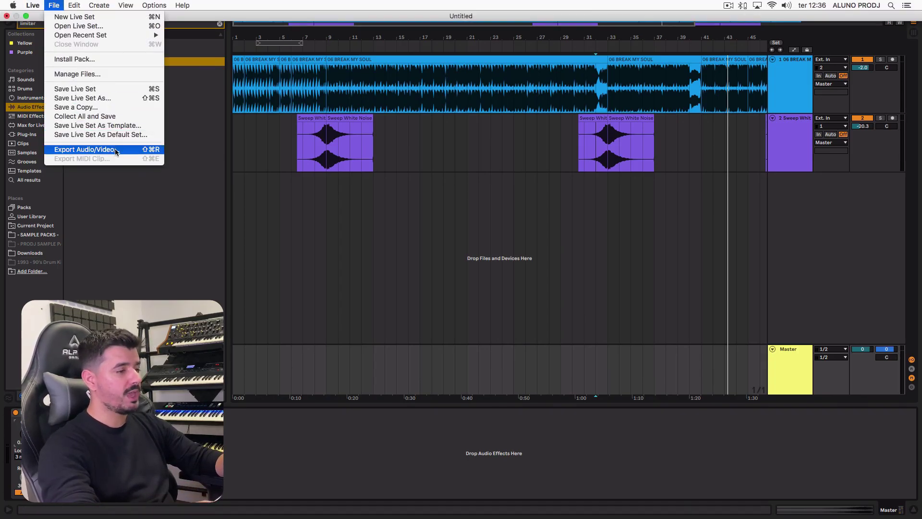
{"action": "left_click", "coordinate": [133, 152]}
{"action": "left_click_drag", "start_coordinate": [434, 107], "coordinate": [371, 95]}
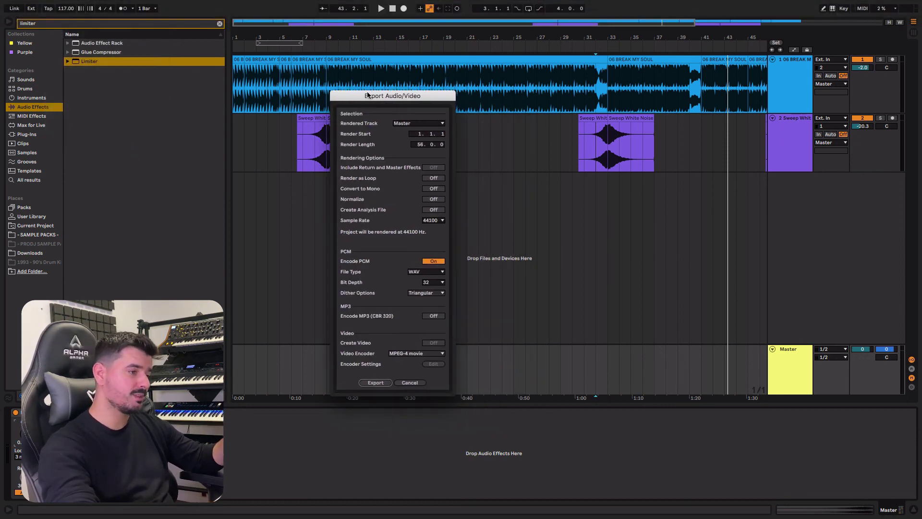
{"action": "left_click", "coordinate": [404, 124]}
{"action": "left_click", "coordinate": [413, 130]}
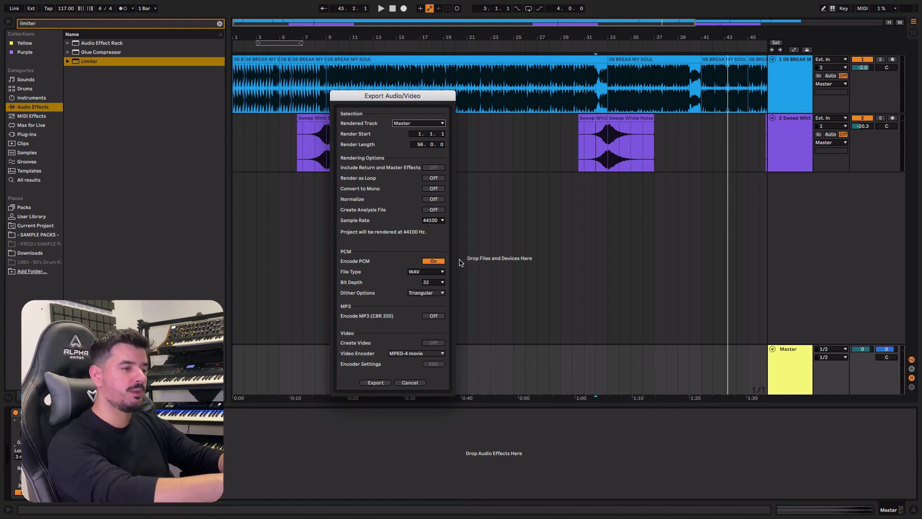
{"action": "left_click", "coordinate": [434, 262]}
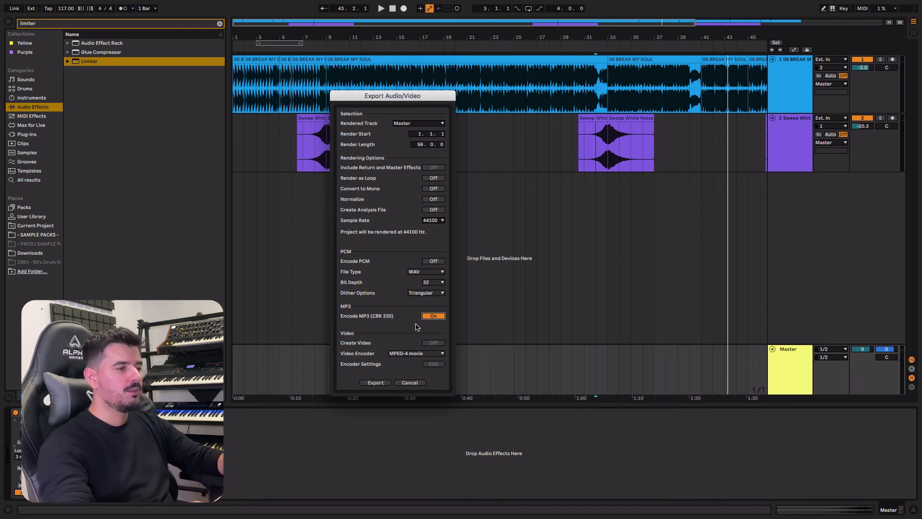
- Export the audio to the Desktop as "Break My Soul (ProDJ Short Edit)"
{"action": "left_click", "coordinate": [374, 383]}
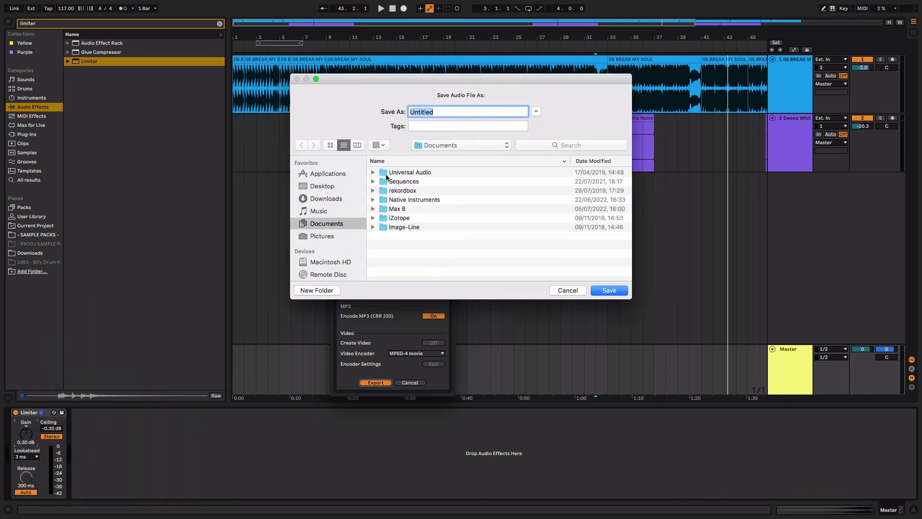
{"action": "left_click", "coordinate": [326, 201]}
{"action": "left_click", "coordinate": [329, 185]}
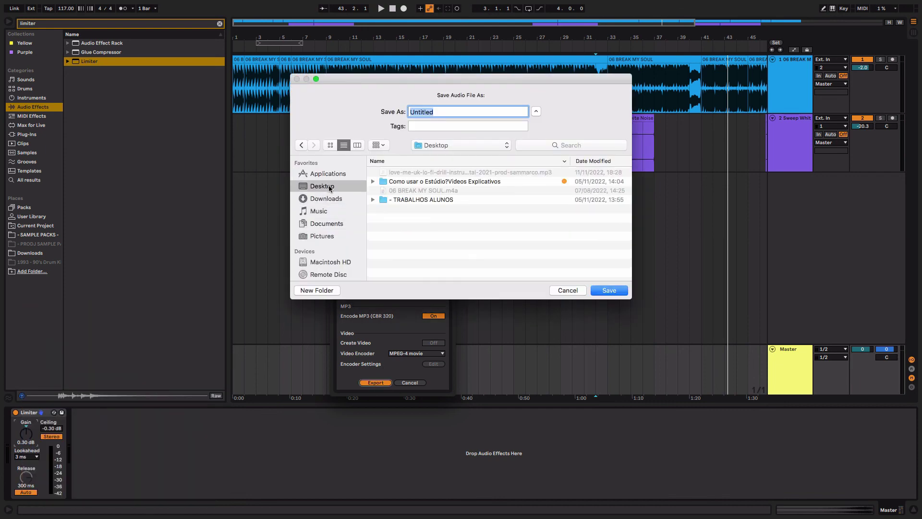
{"action": "type", "text": "BreAk My Soul (ProDJ Short Edit"}
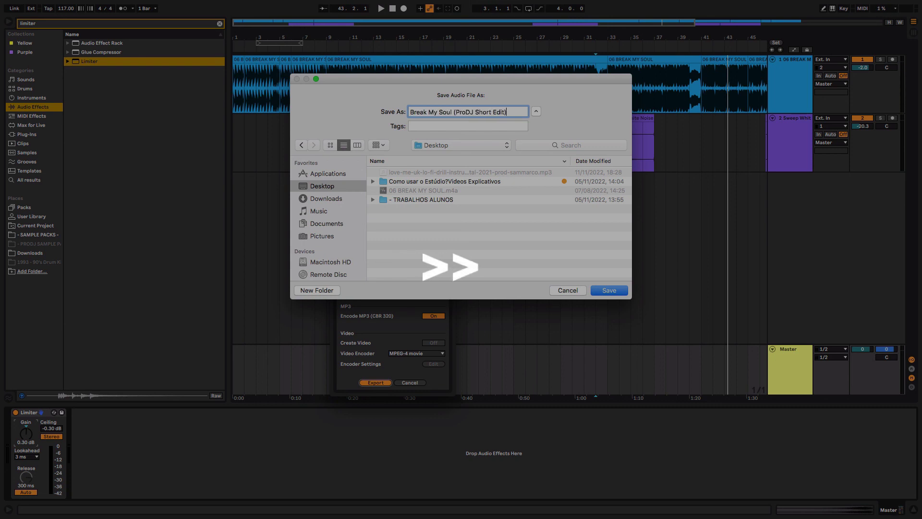
{"action": "key", "text": "Return"}
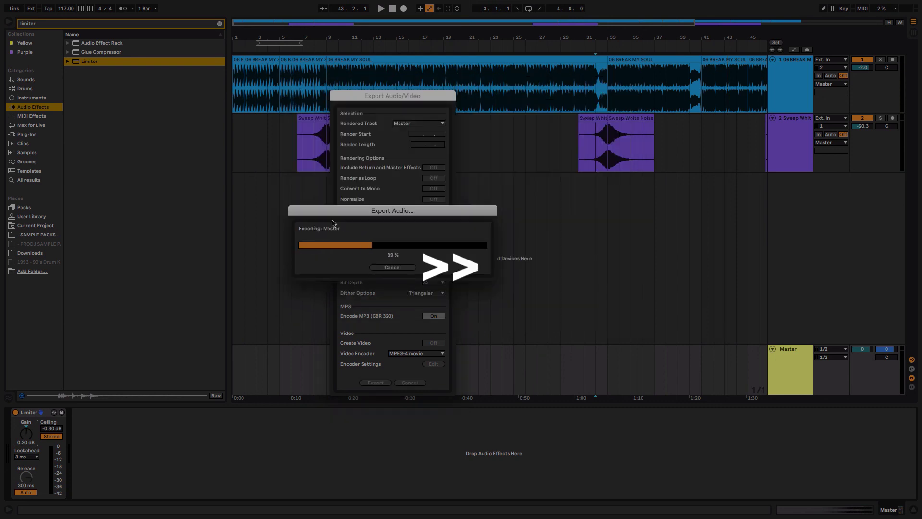
- Move the Live window aside to reveal the desktop and preview the exported Break My Soul (ProDJ Short Edit).mp3 in Finder
{"action": "key", "text": "ctrl+super+f"}
{"action": "left_click_drag", "start_coordinate": [480, 44], "coordinate": [764, 286]}
{"action": "left_click", "coordinate": [336, 93]}
{"action": "key", "text": "space"}
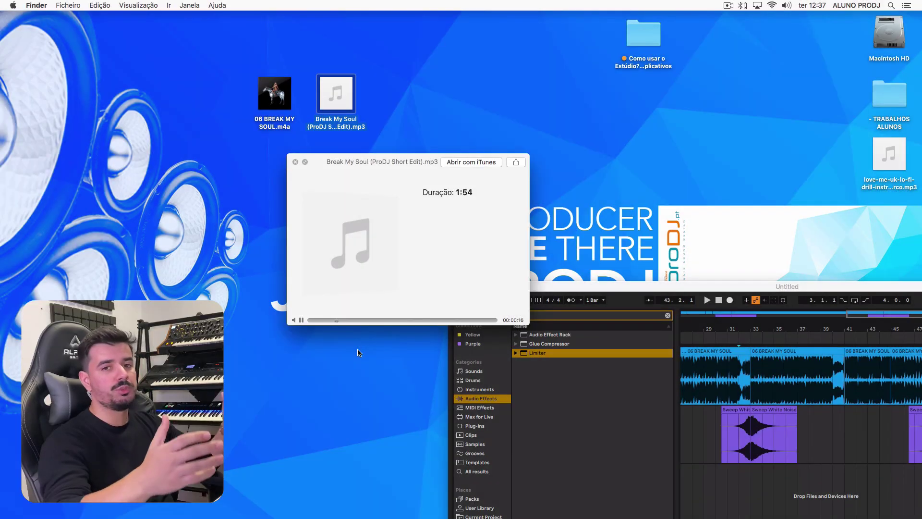